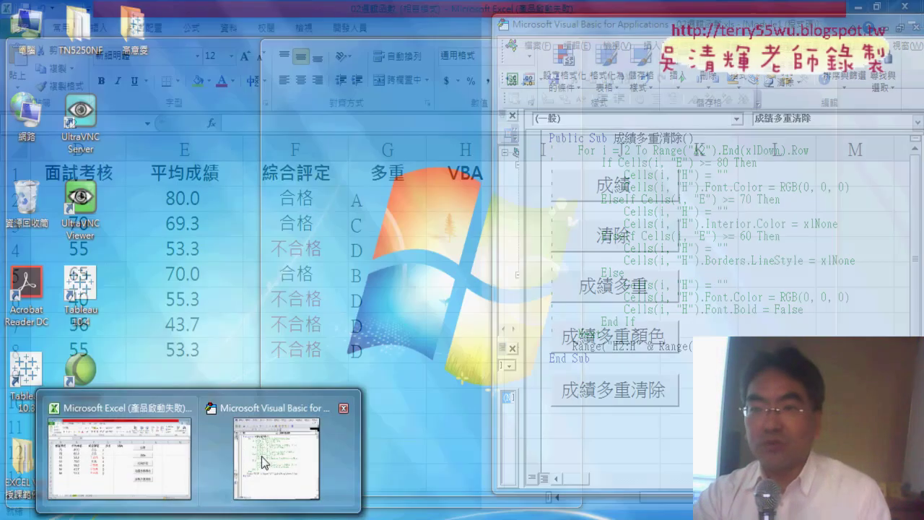
In the VBA editor, start a new Function procedure, then cancel the dialog.
left_click(261, 457)
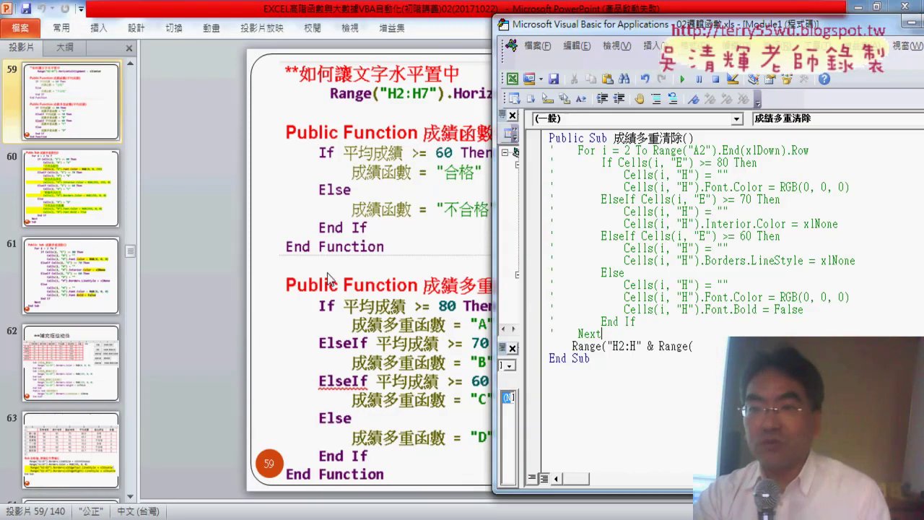
left_click(654, 47)
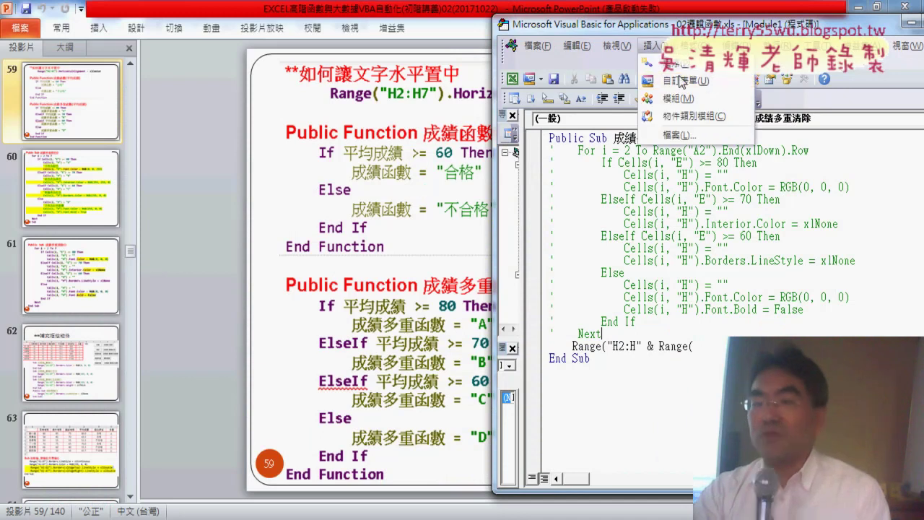
left_click(679, 64)
left_click(401, 190)
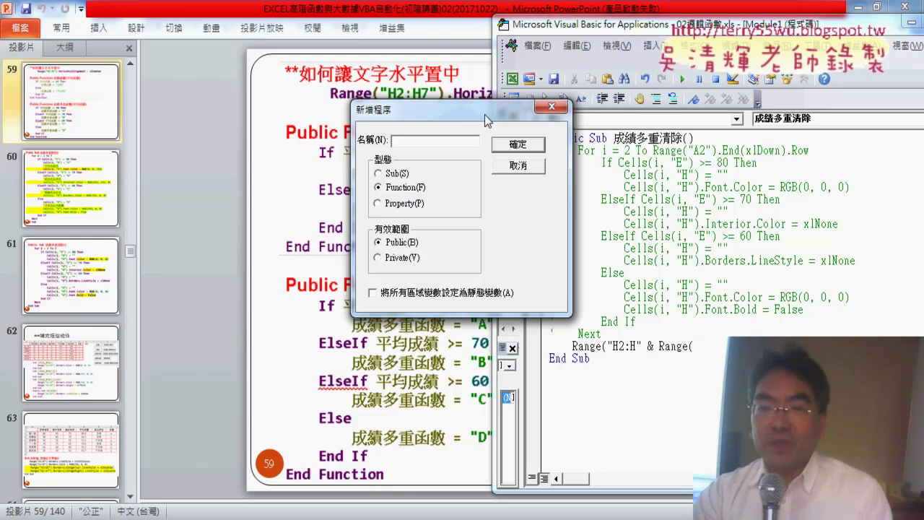
left_click_drag(485, 110, 653, 107)
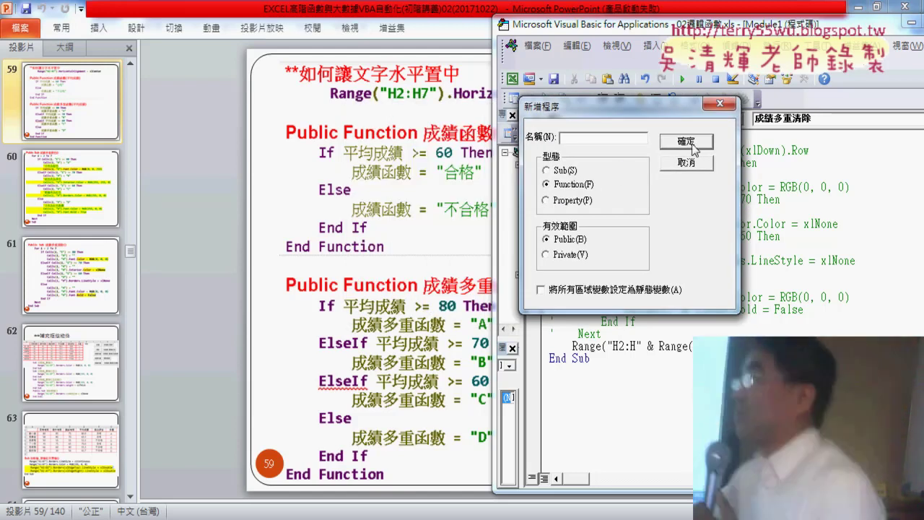
left_click(685, 161)
On the slide, underline 成績函數 and ElseIf, link 合格 to 成績函數 with an arrow, then erase the ink.
left_click(442, 175)
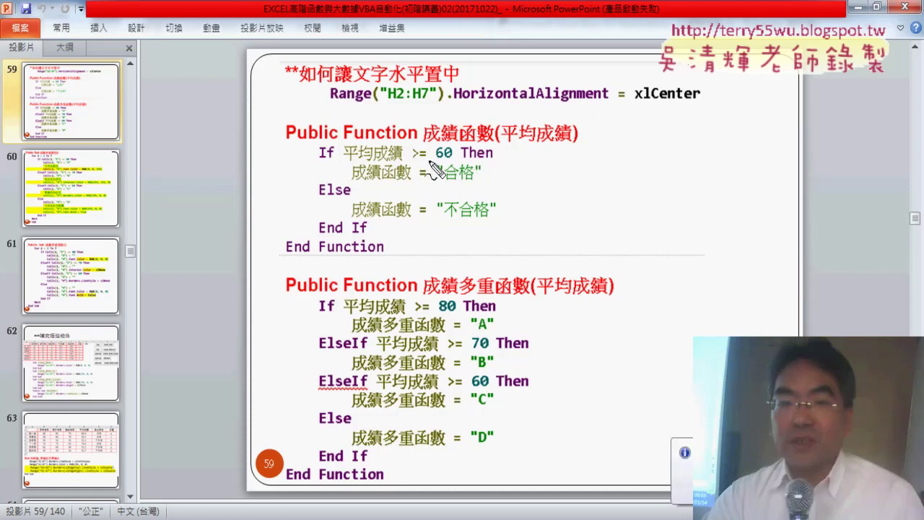
left_click_drag(436, 144, 476, 142)
mouse_move(471, 179)
left_mouse_down()
mouse_move(463, 194)
mouse_move(405, 181)
mouse_move(414, 189)
left_mouse_up()
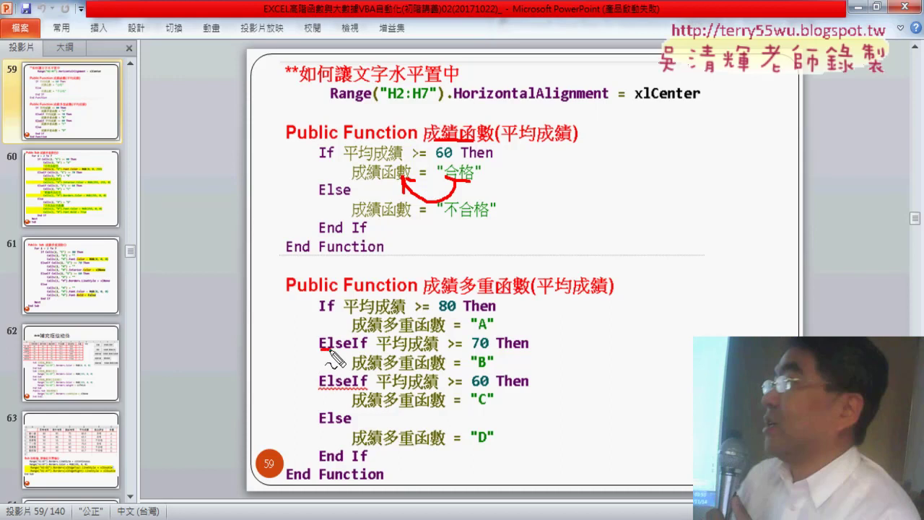
left_click_drag(319, 348, 361, 349)
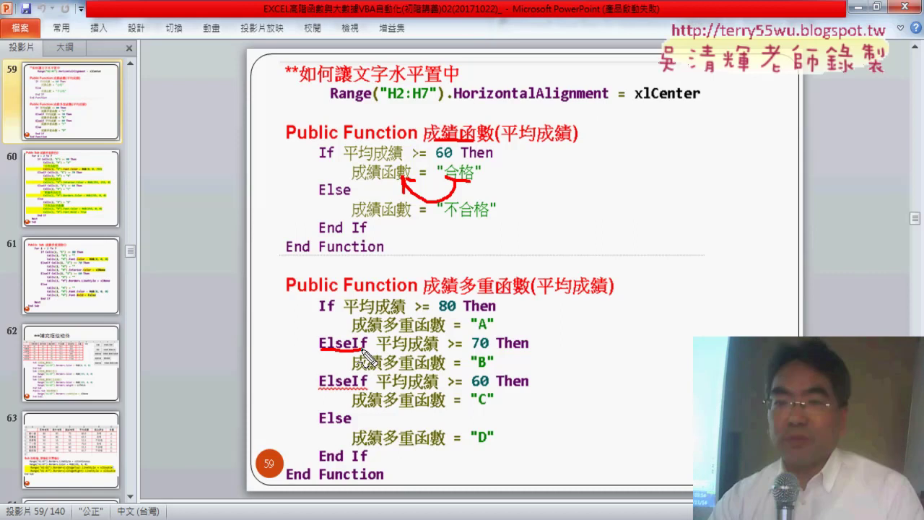
key("e")
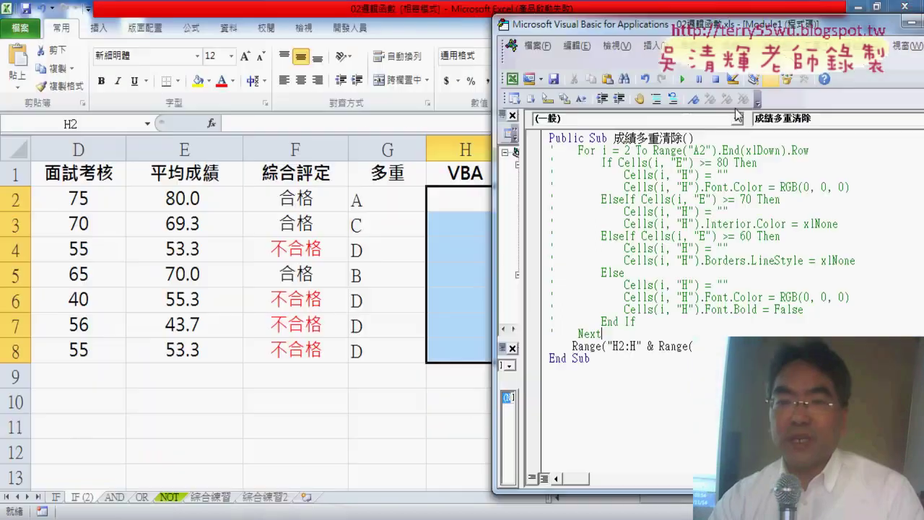
Select the trailing & Range( text in the VBA code, then return to the worksheet scrolled to column A.
left_click(858, 6)
left_click(634, 333)
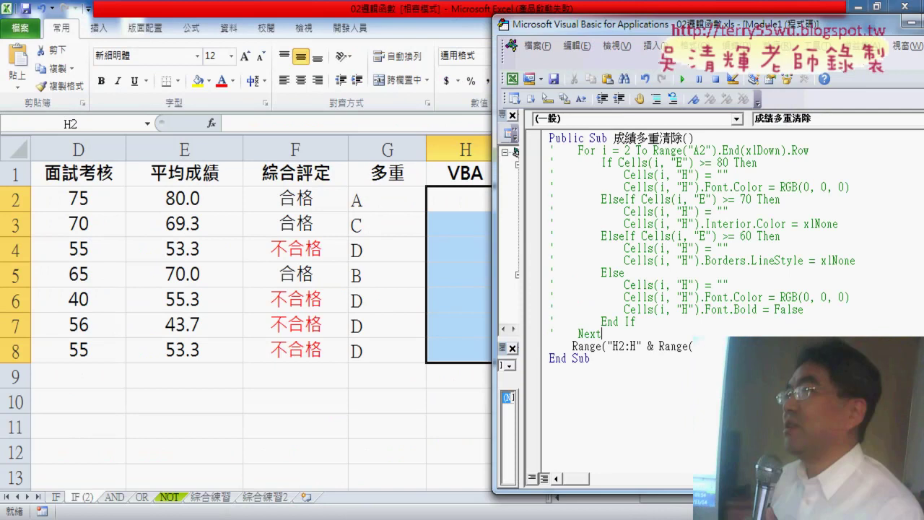
left_click_drag(693, 346, 644, 347)
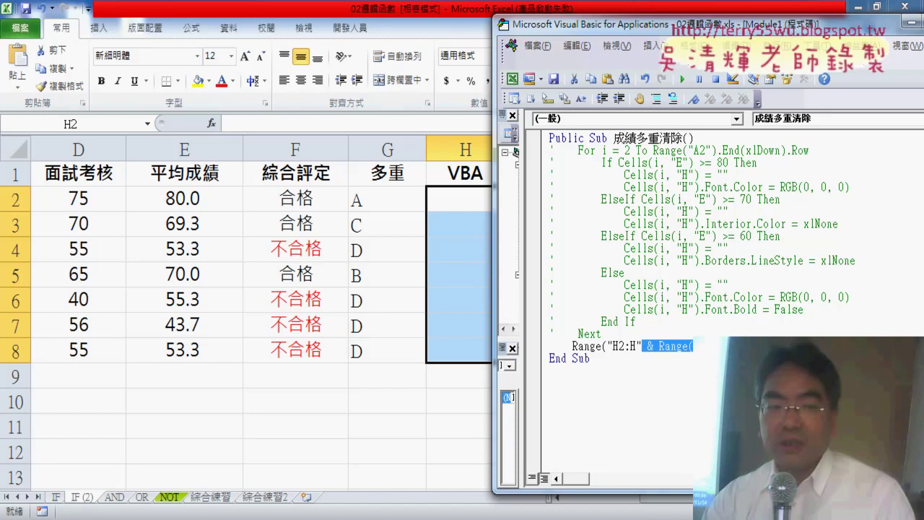
left_click(56, 496)
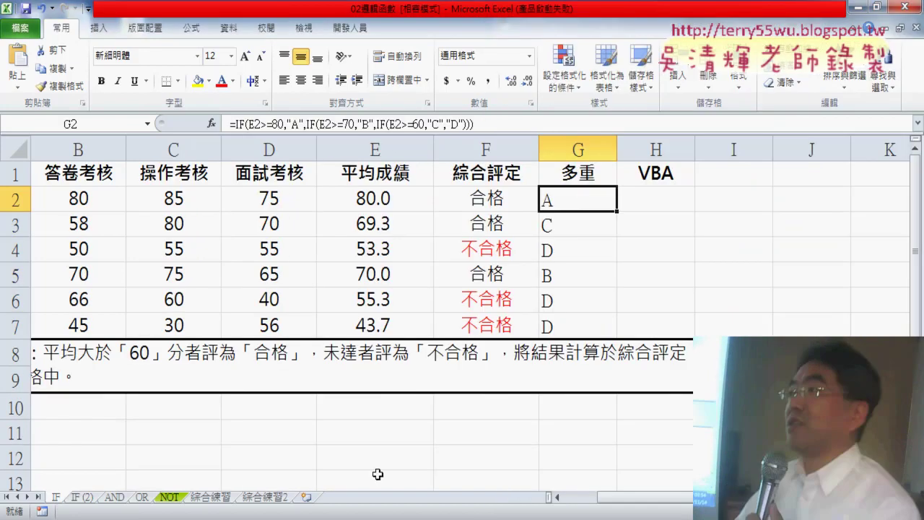
left_click_drag(621, 505, 578, 506)
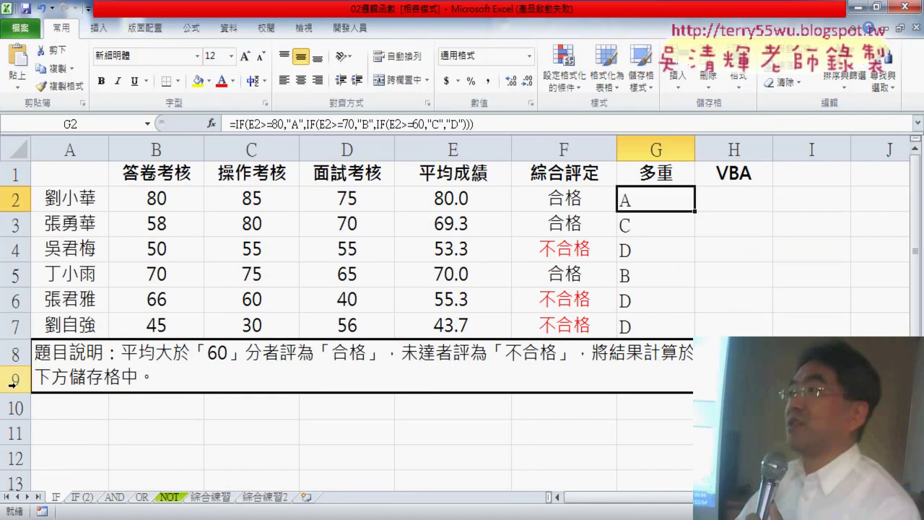
left_click_drag(16, 355, 16, 377)
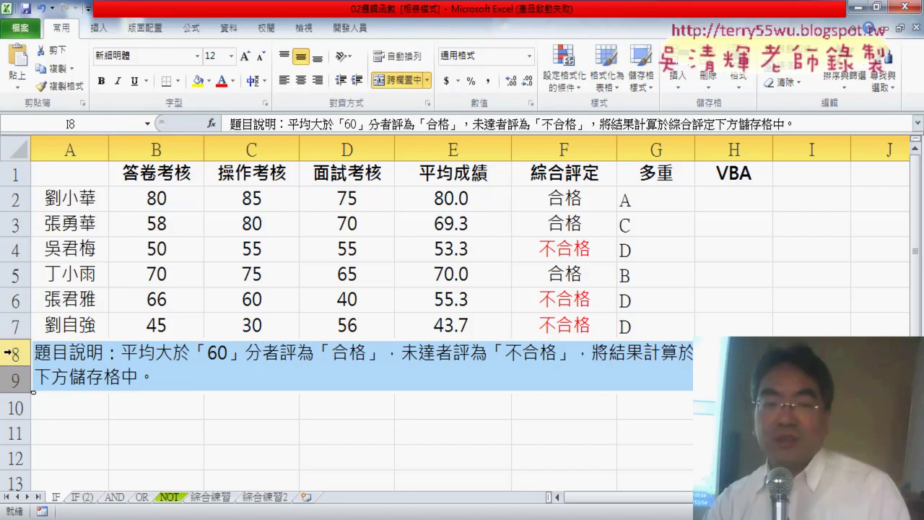
Try inserting cells at the row 8 description, then cancel the Insert dialog.
left_click(65, 350)
right_click(72, 356)
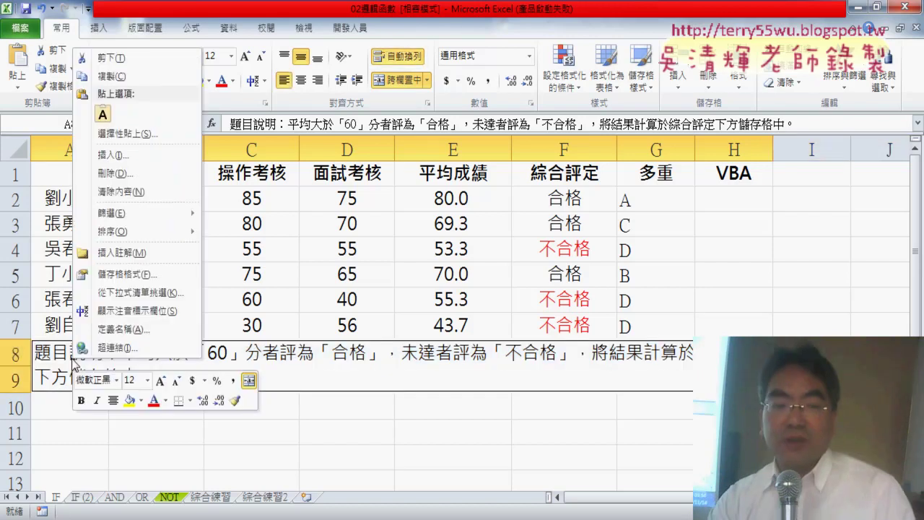
left_click(114, 155)
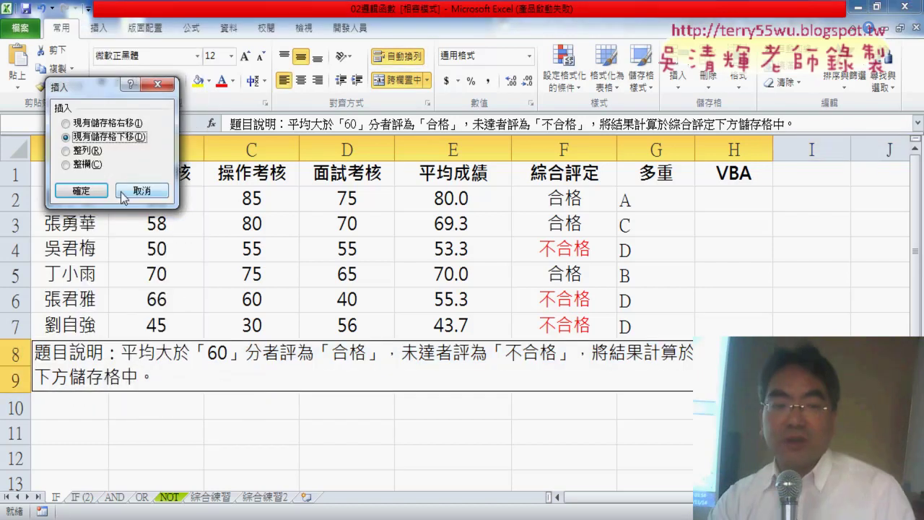
left_click(130, 189)
left_click(103, 456)
Insert a blank row 8 above the description, then Ctrl+Down from A2 to the table's last row.
left_click(14, 353)
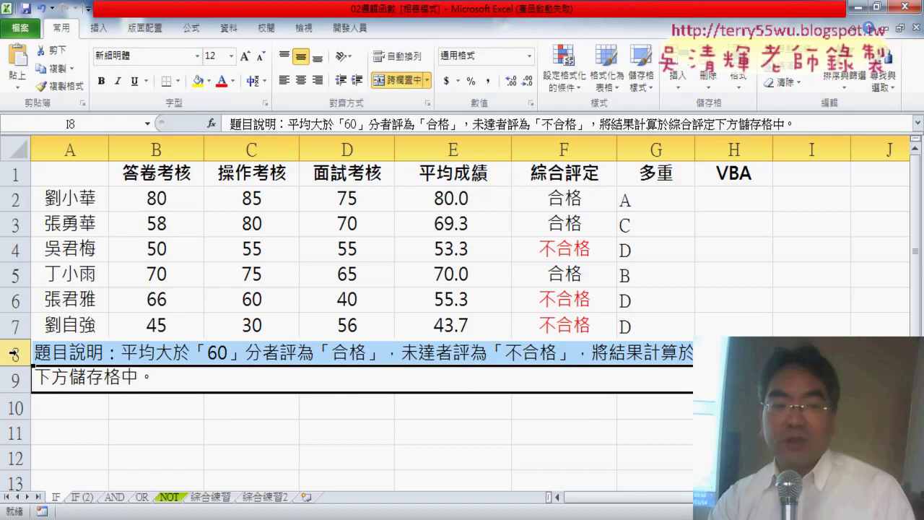
right_click(16, 356)
left_click(55, 229)
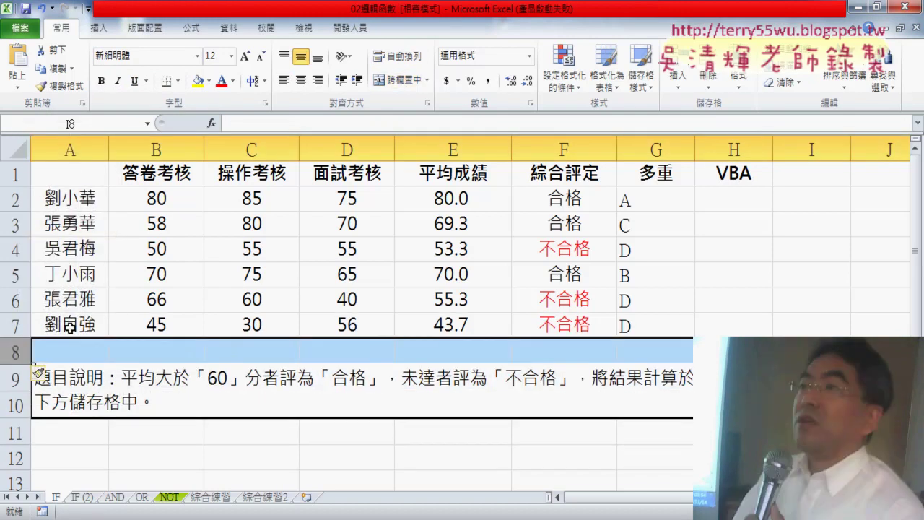
left_click(66, 345)
left_click(83, 203)
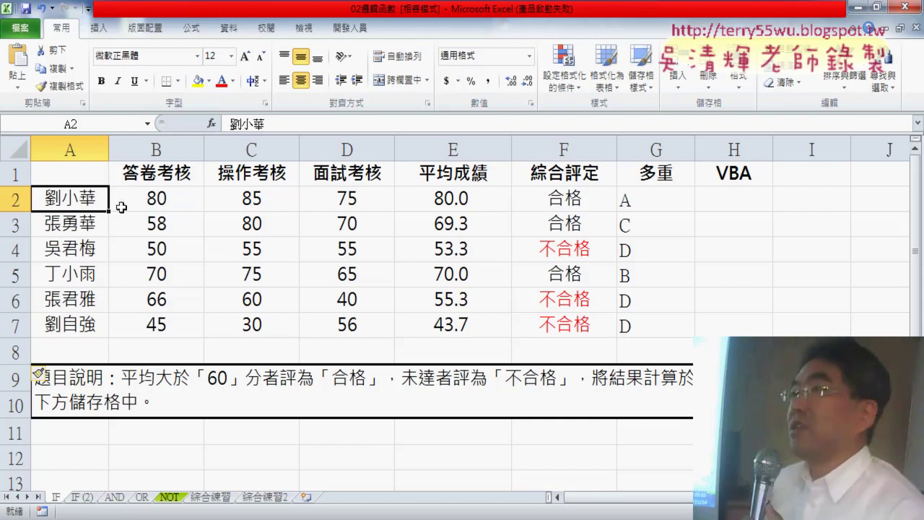
key("ctrl+Down")
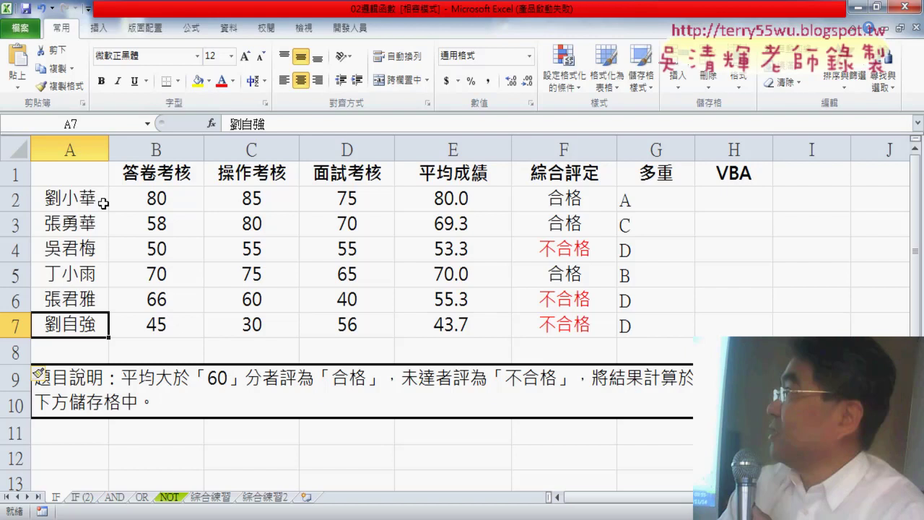
Clear the exam score in B4 so E4 averages 55.0, then move through the B2 and B3 scores.
left_click(153, 246)
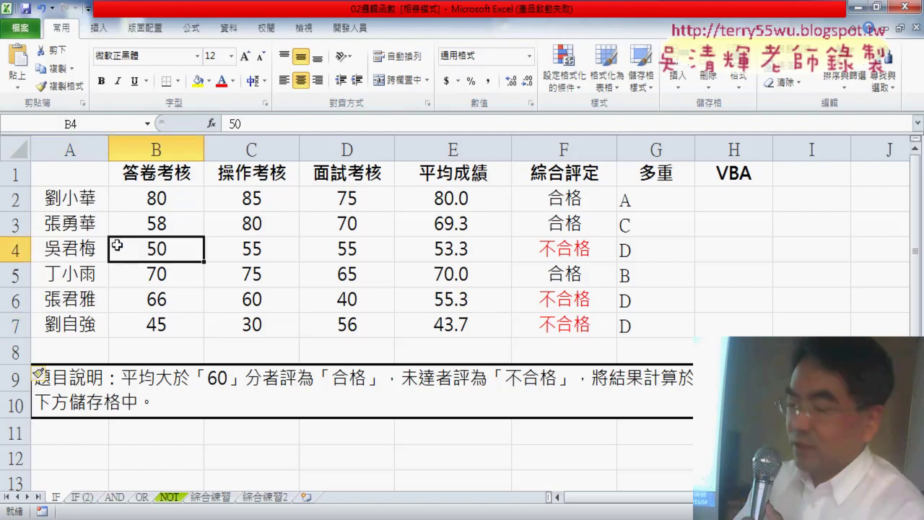
key("Delete")
left_click(148, 199)
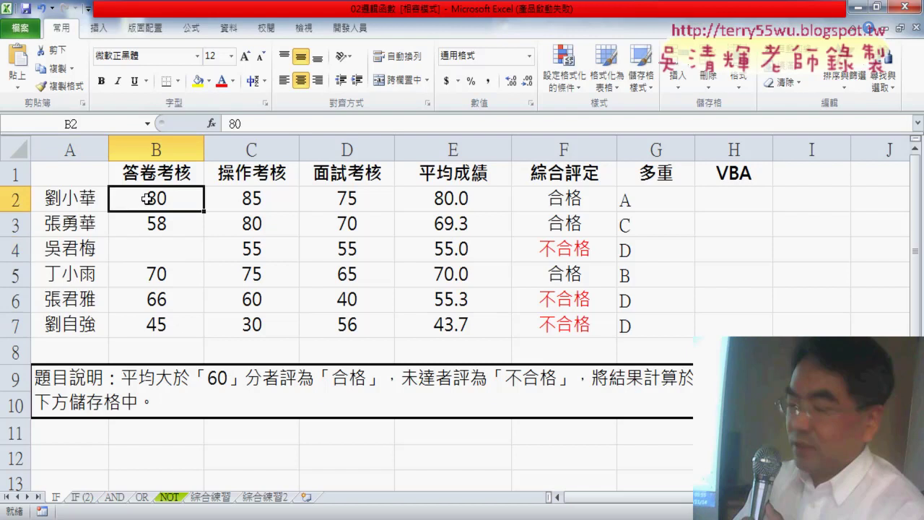
key("Return")
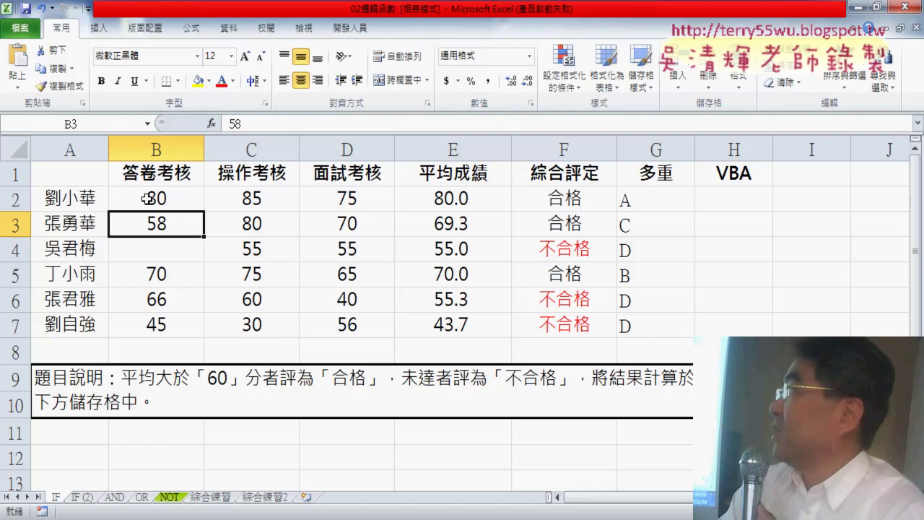
Select names A2:A7, delete the name in A5, then restore it with Ctrl+Z.
left_click(68, 204)
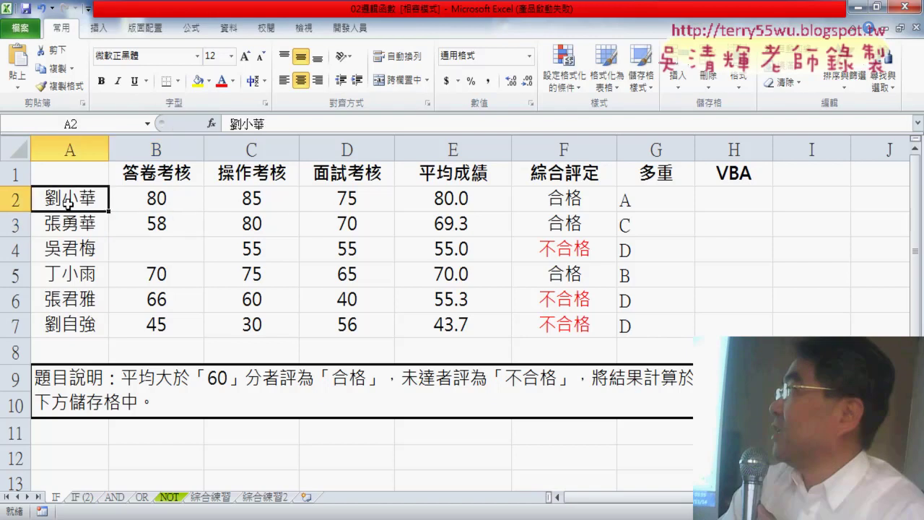
left_click_drag(68, 204, 82, 324)
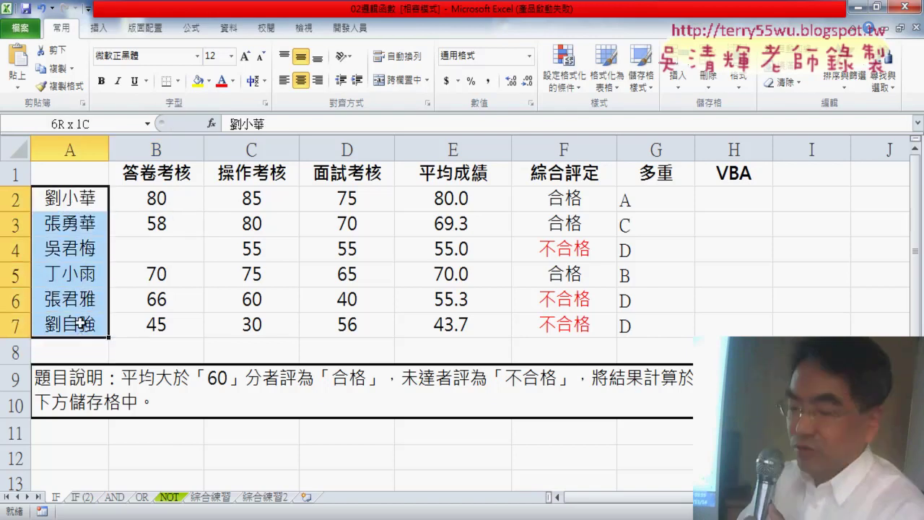
left_click(71, 278)
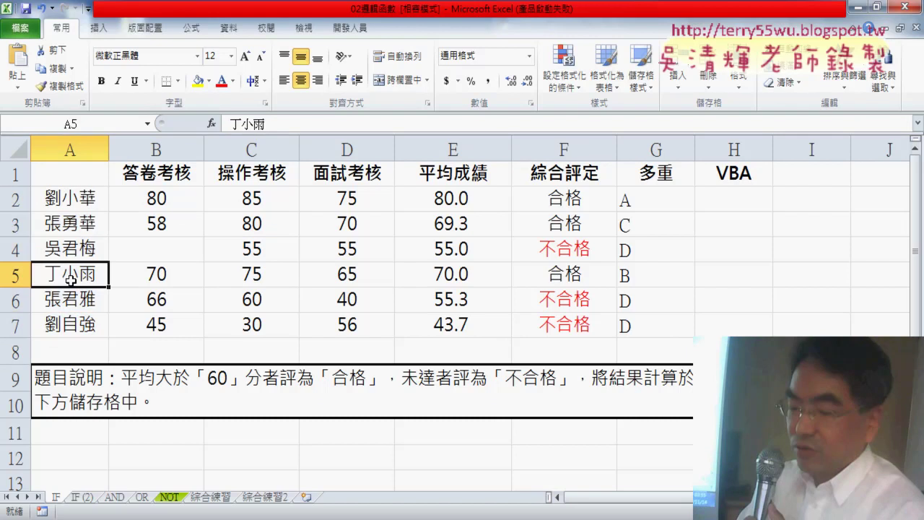
key("Delete")
key("Up")
key("Up")
key("Up")
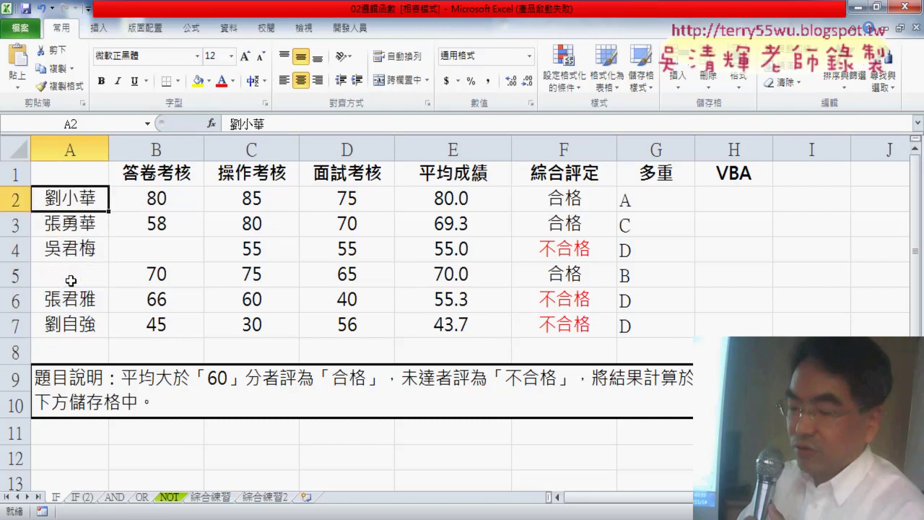
key("Down")
key("Down")
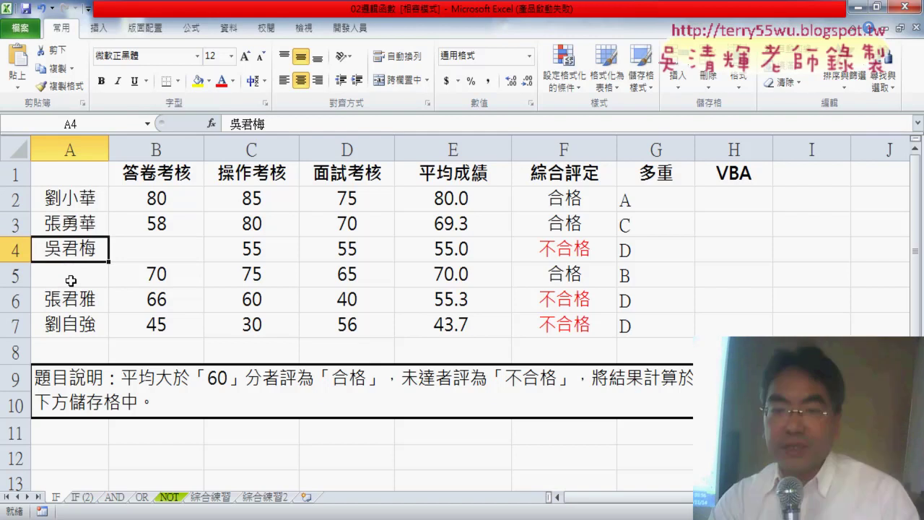
key("ctrl+z")
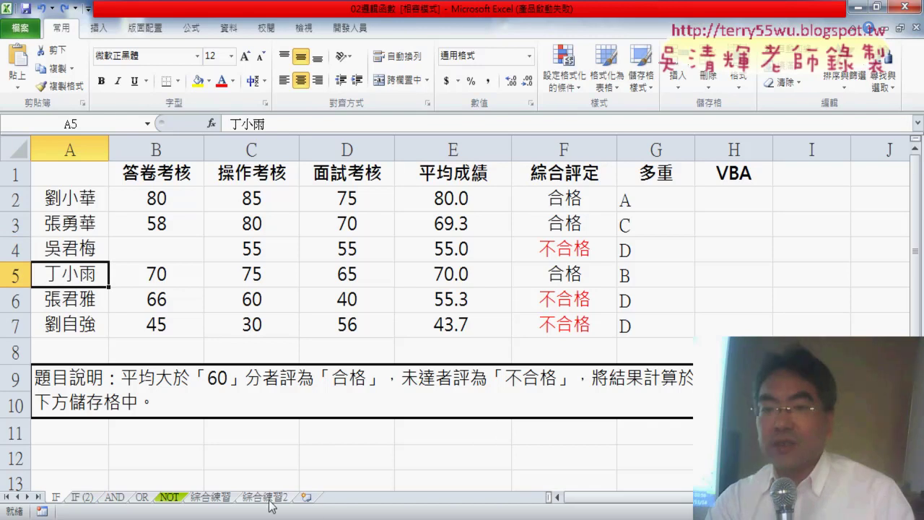
On the IF (2) sheet, review the 成績函數 and 成績多重函數 functions for H2 without inserting either.
left_click(81, 498)
left_click(482, 200)
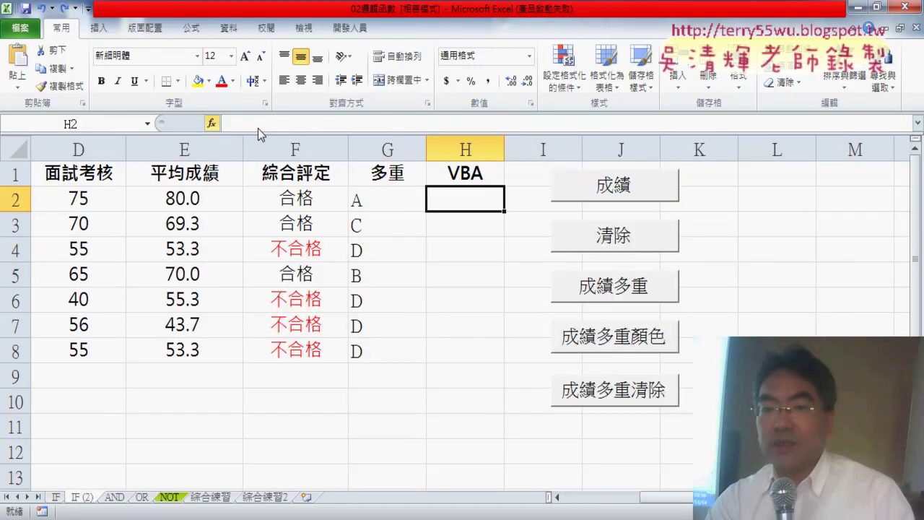
left_click(211, 124)
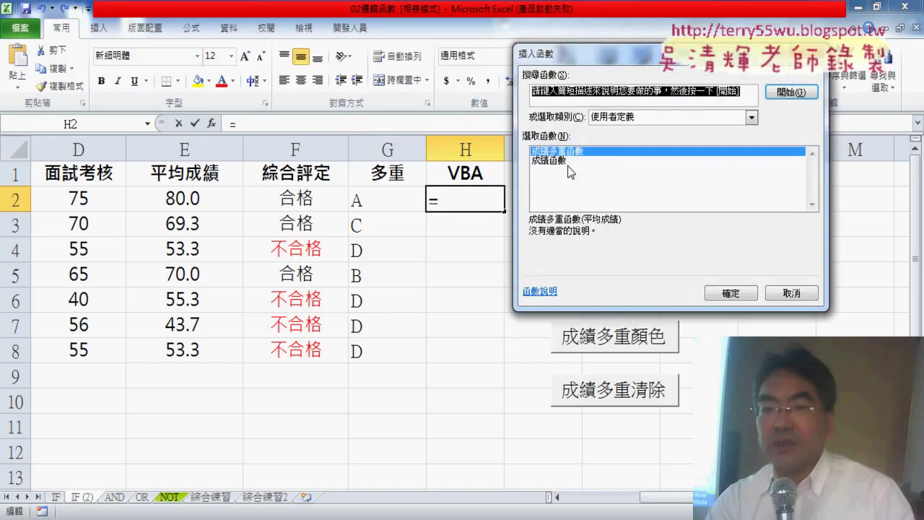
left_click(558, 161)
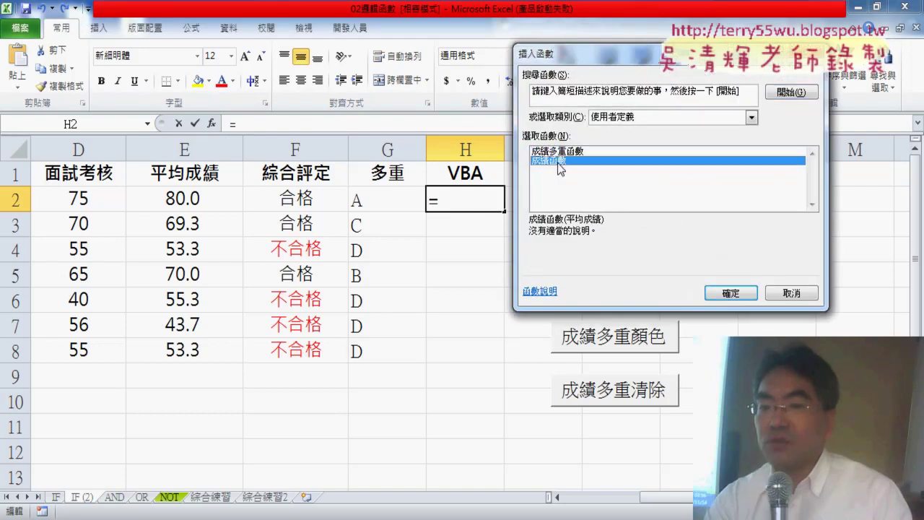
key("Up")
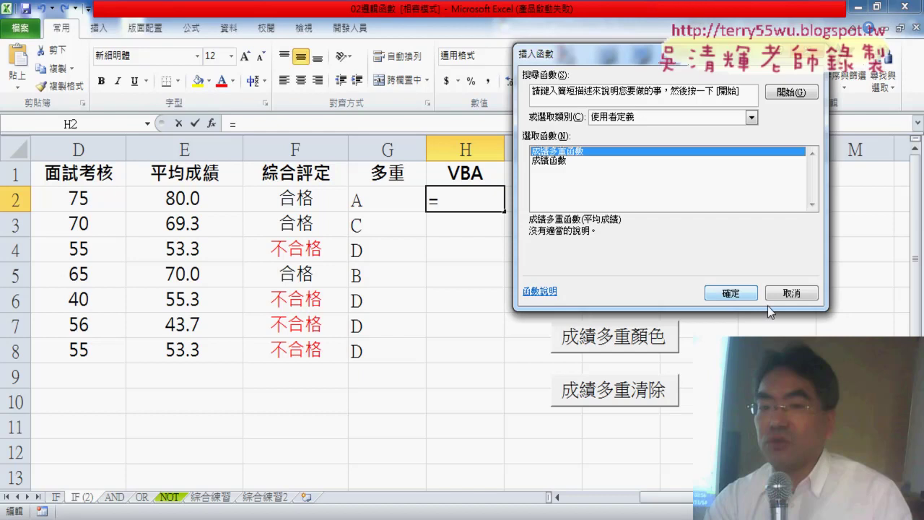
left_click(797, 294)
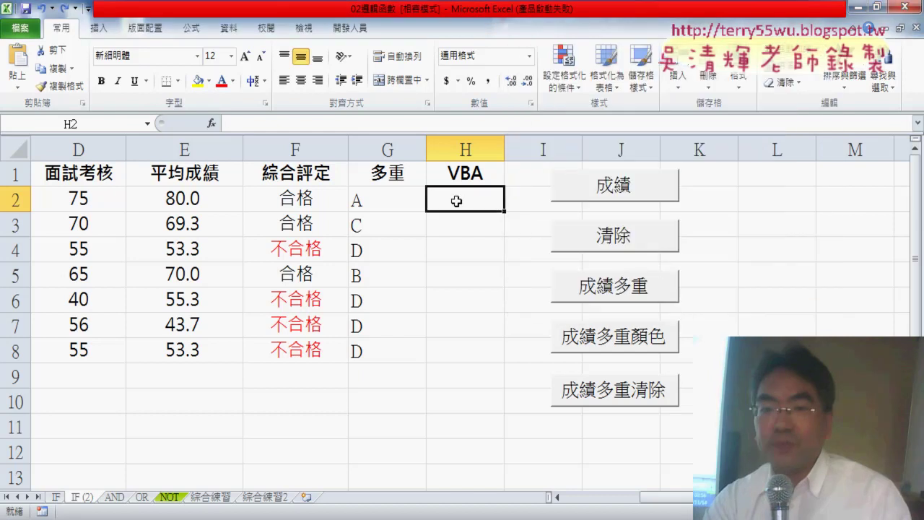
Open the Visual Basic editor and scroll up to highlight the 成績函數 function name.
left_click(363, 29)
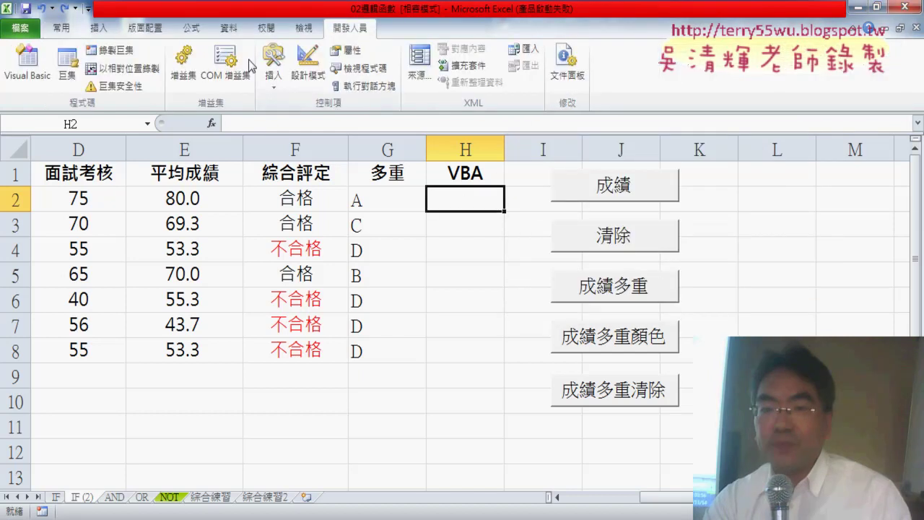
left_click(28, 65)
scroll(570, 200, "up", 4)
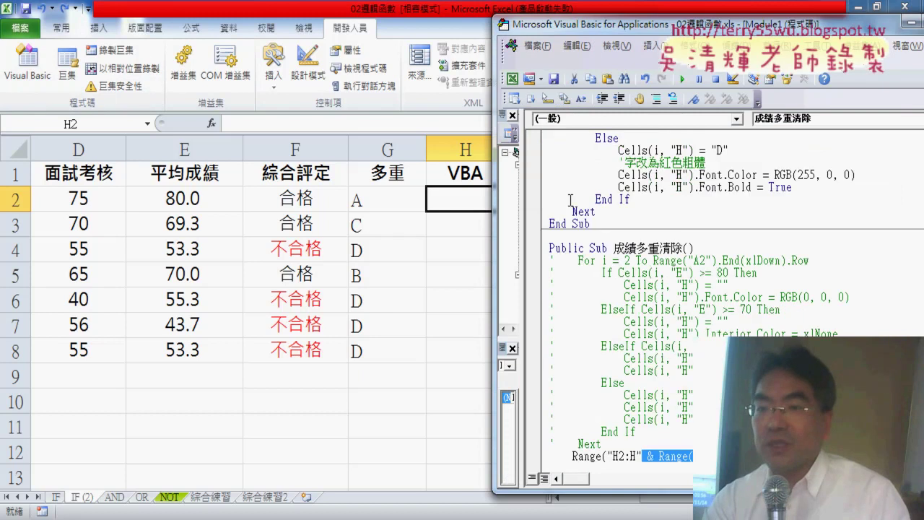
scroll(569, 200, "up", 6)
scroll(570, 200, "up", 6)
scroll(569, 200, "down", 2)
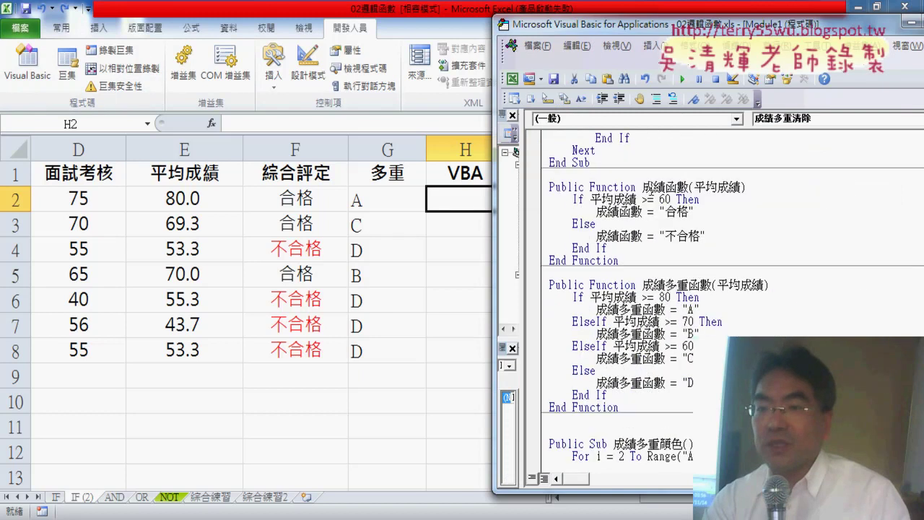
left_click_drag(643, 187, 690, 187)
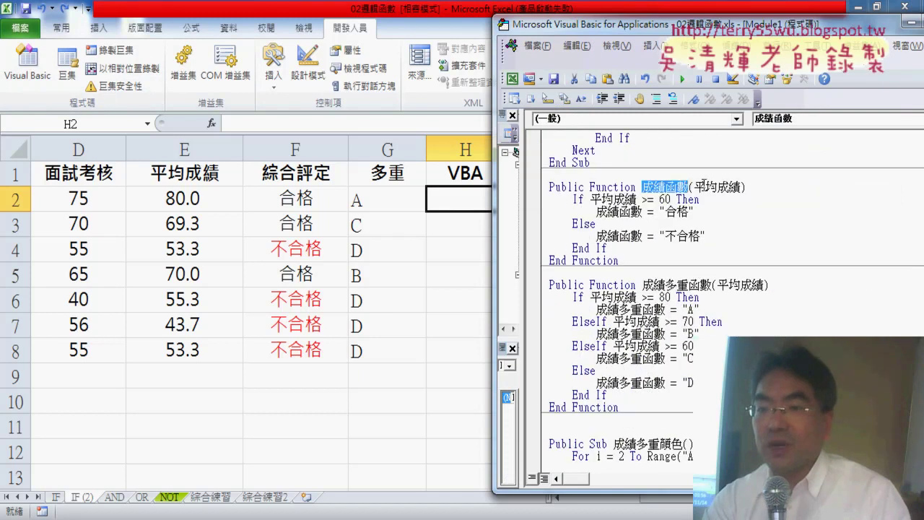
left_click(655, 200)
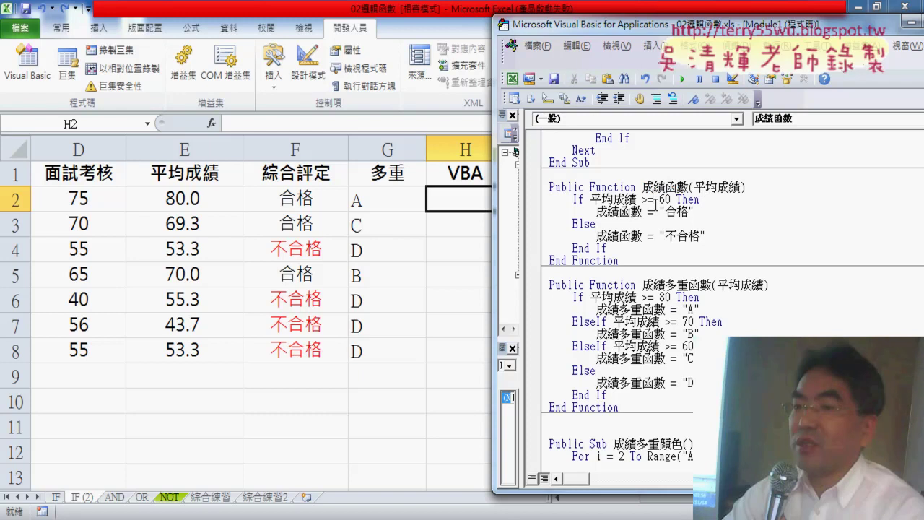
Underline the 平均成績 parameter and the 成績函數 result line, erase the marks, then scroll to 成績多重函數.
left_click_drag(695, 187, 741, 186)
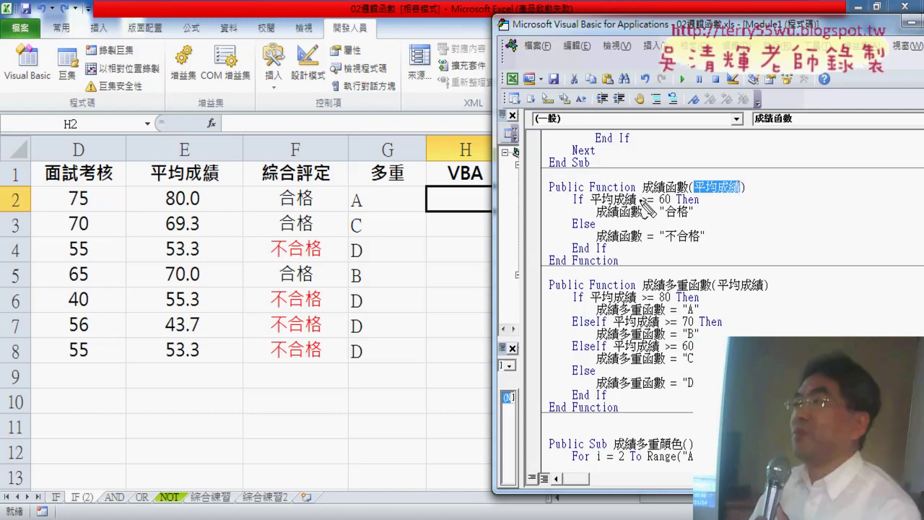
left_click_drag(591, 205, 631, 203)
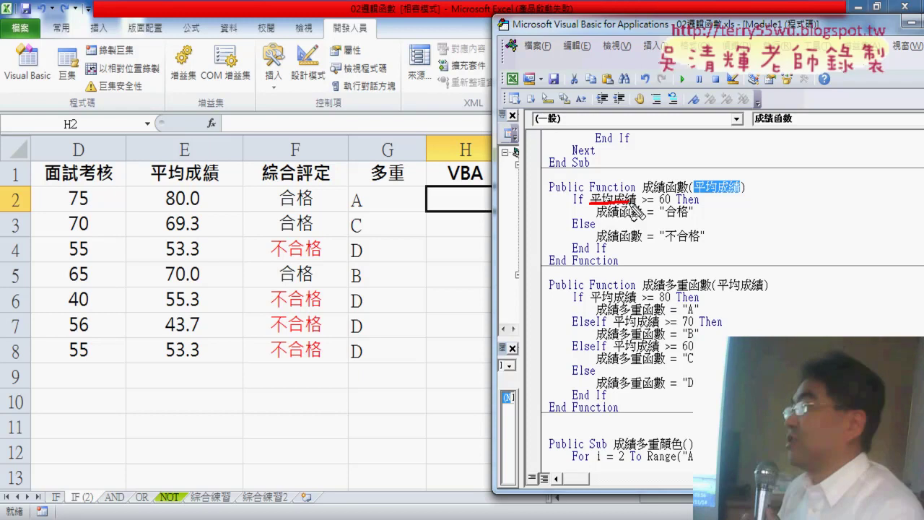
left_click_drag(599, 217, 640, 216)
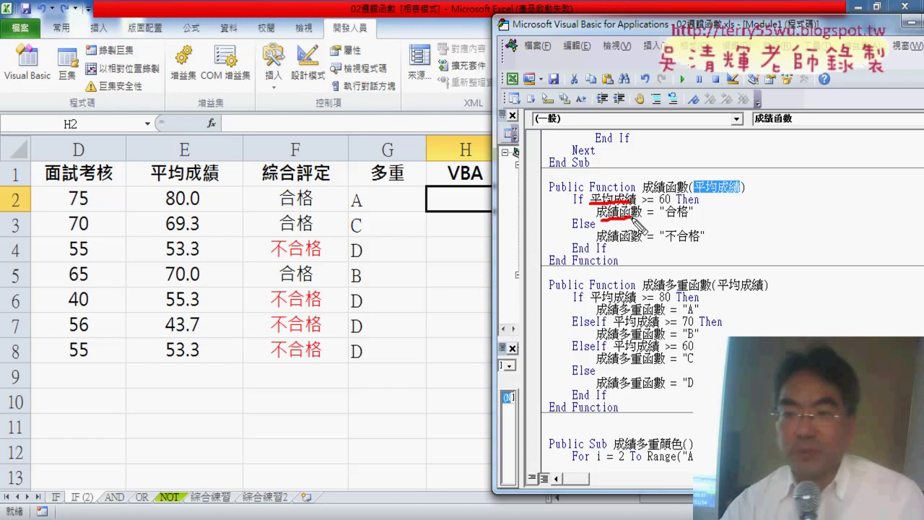
key("Escape")
left_click(644, 286)
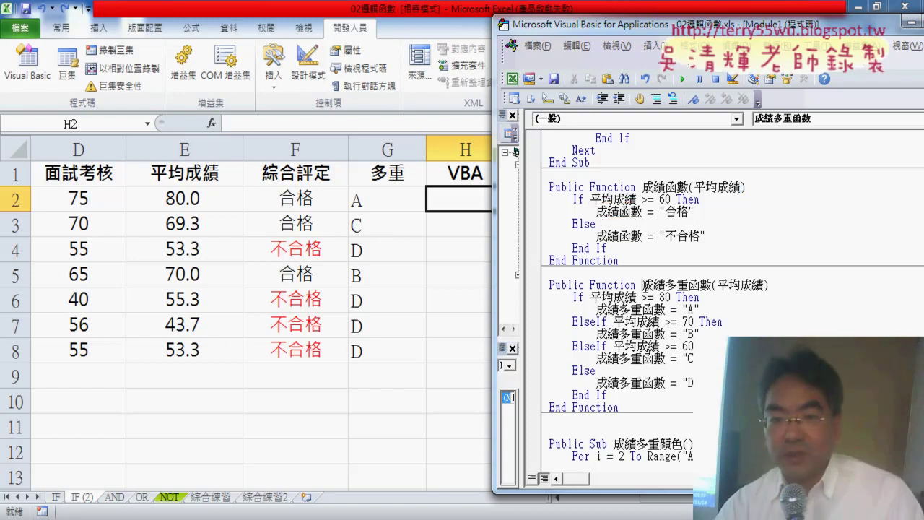
scroll(645, 287, "down", 8)
scroll(645, 286, "down", 6)
scroll(645, 286, "down", 3)
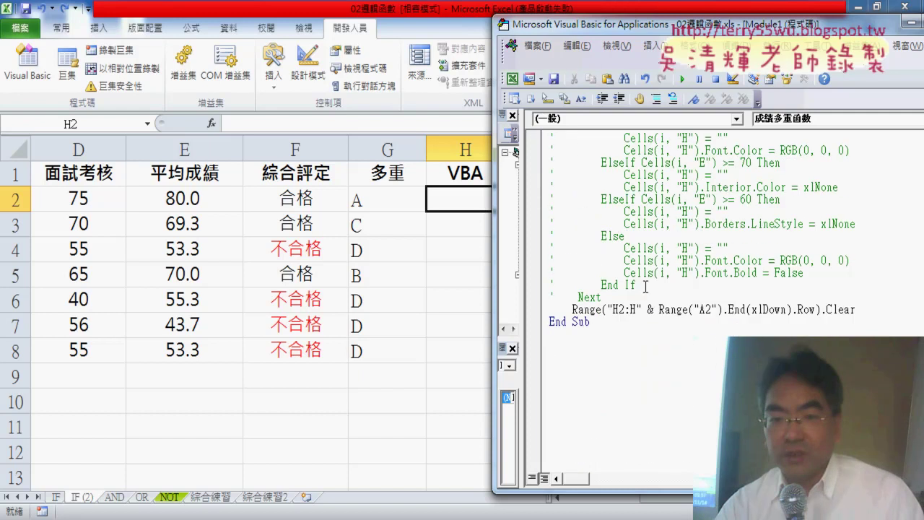
Scroll the PowerPoint deck from slide 59 to slide 62's border-macro code, then Alt+Tab back to Excel.
left_click(305, 491)
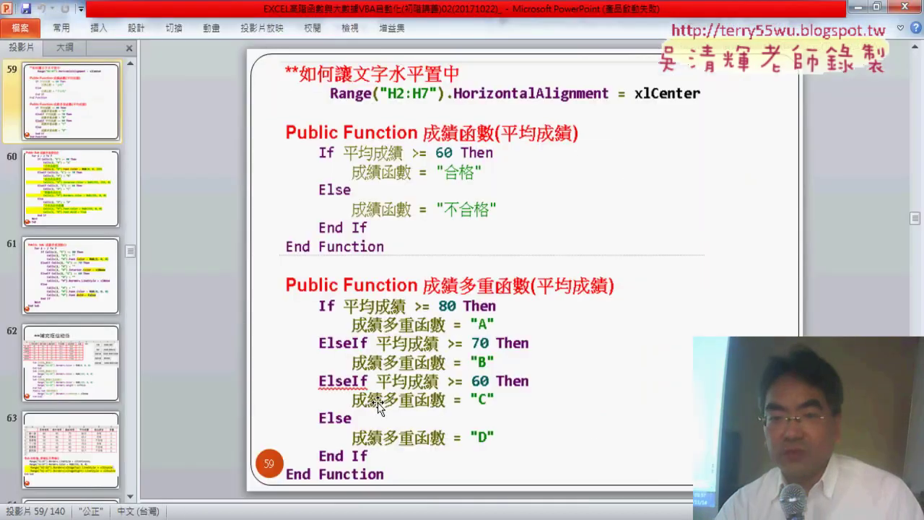
scroll(461, 362, "down", 1)
scroll(461, 362, "down", 1)
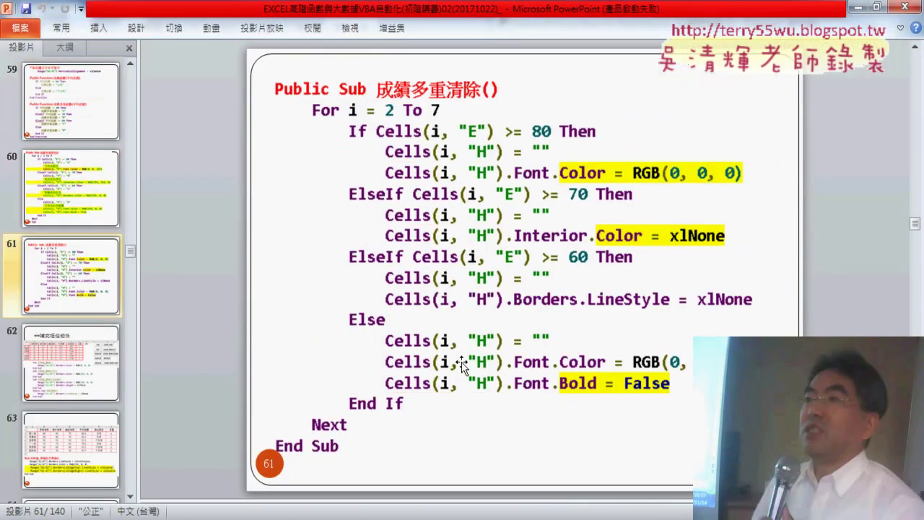
scroll(462, 362, "down", 1)
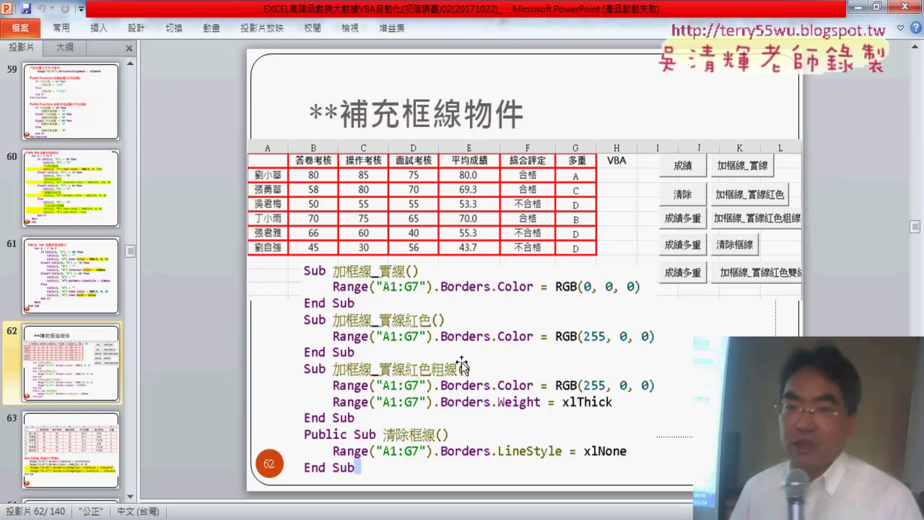
key("alt+Tab")
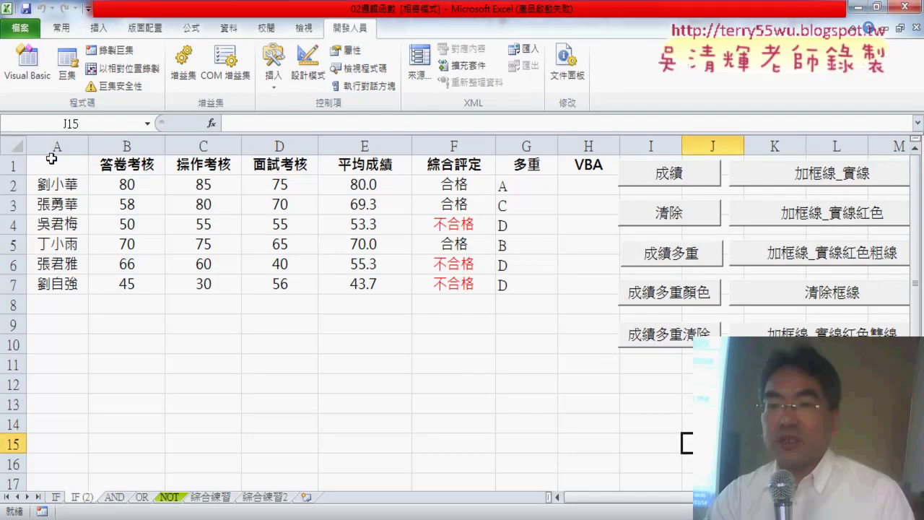
Select the A1:G7 grade table and delete the VBA label in H1.
mouse_move(55, 163)
left_mouse_down()
mouse_move(432, 285)
mouse_move(524, 283)
left_mouse_up()
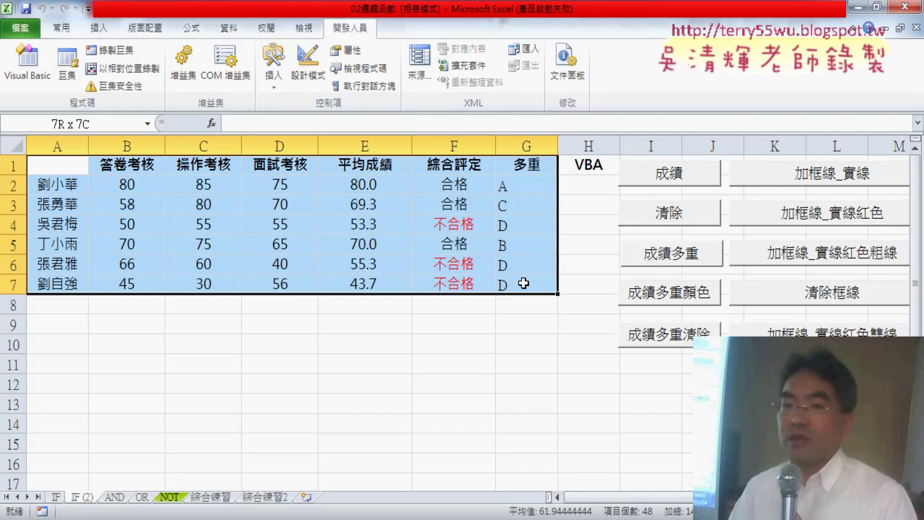
left_click(599, 163)
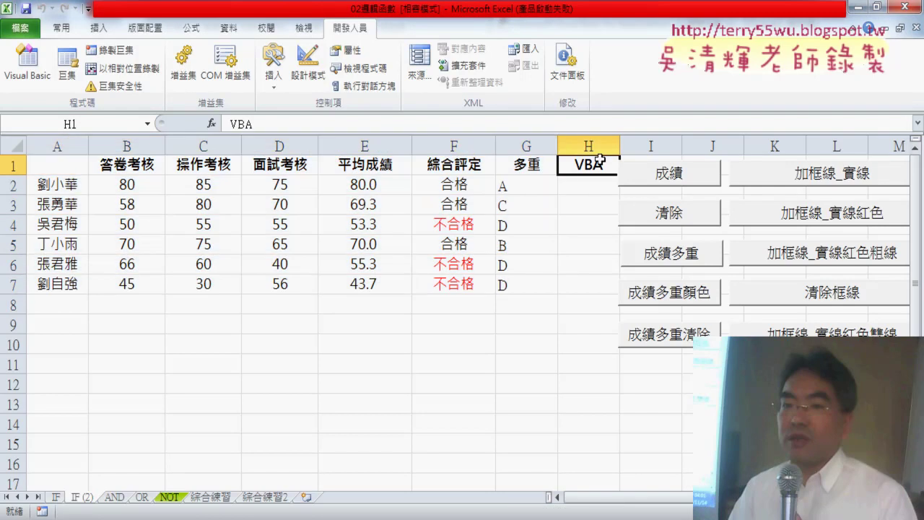
key("Delete")
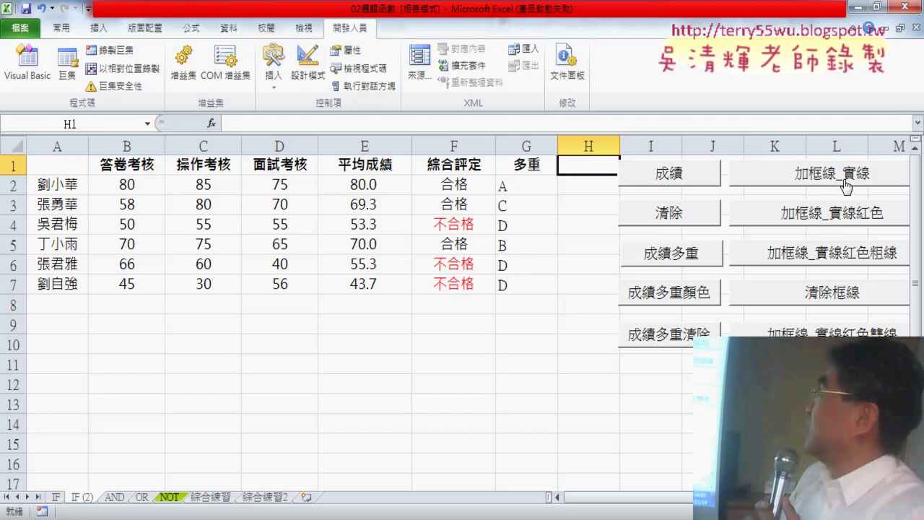
Run the border macros on A1:G7: solid, red, thick red, clear, then red borders again.
left_click(846, 187)
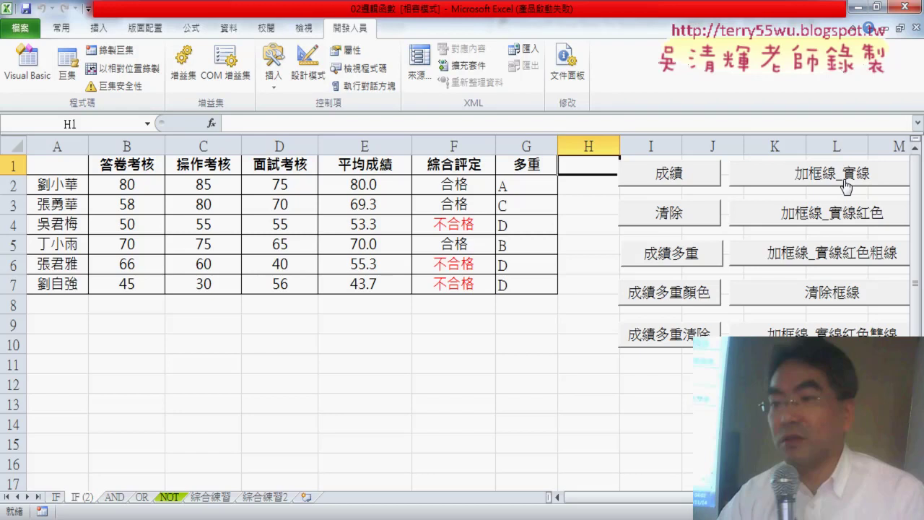
left_click(842, 218)
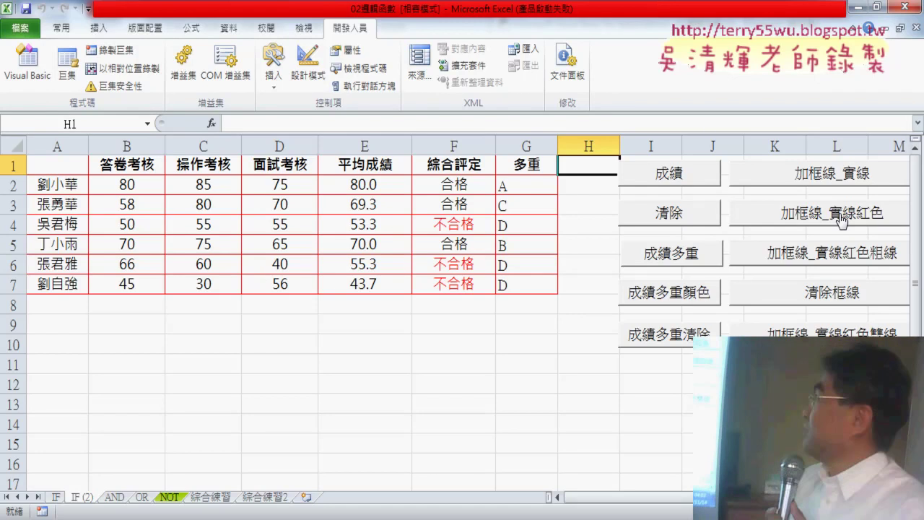
left_click(831, 264)
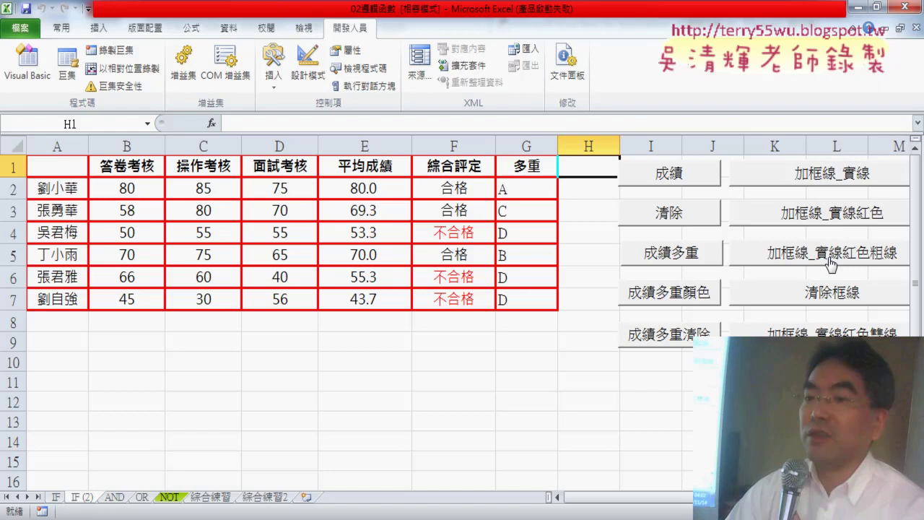
left_click(824, 298)
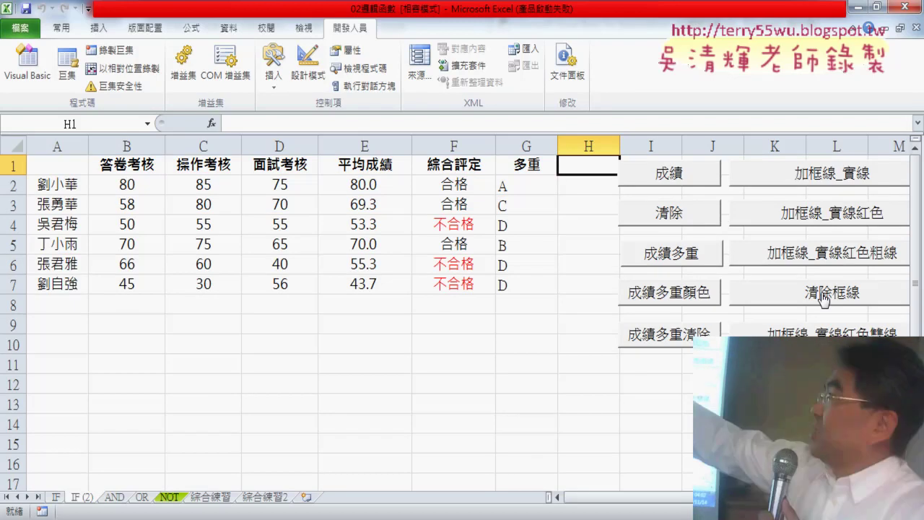
left_click(825, 298)
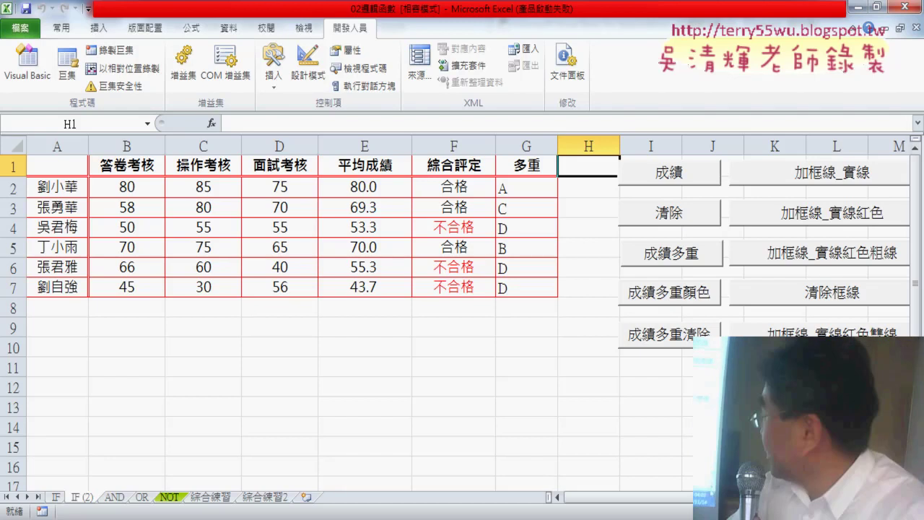
Run the 加框線_實線 macro to give the A1:G7 table thin black solid borders.
scroll(285, 271, "up", 1, "ctrl")
scroll(284, 271, "up", 1, "ctrl")
scroll(285, 272, "up", 1, "ctrl")
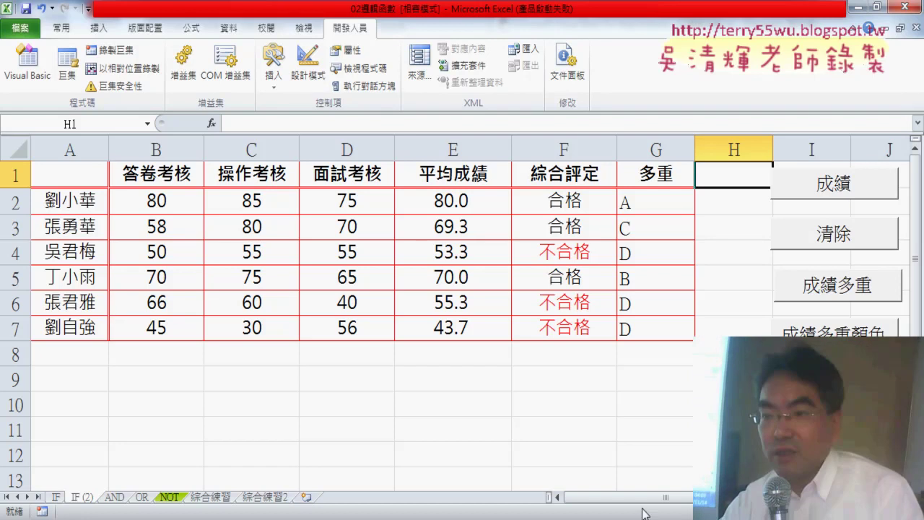
scroll(455, 310, "down", 1)
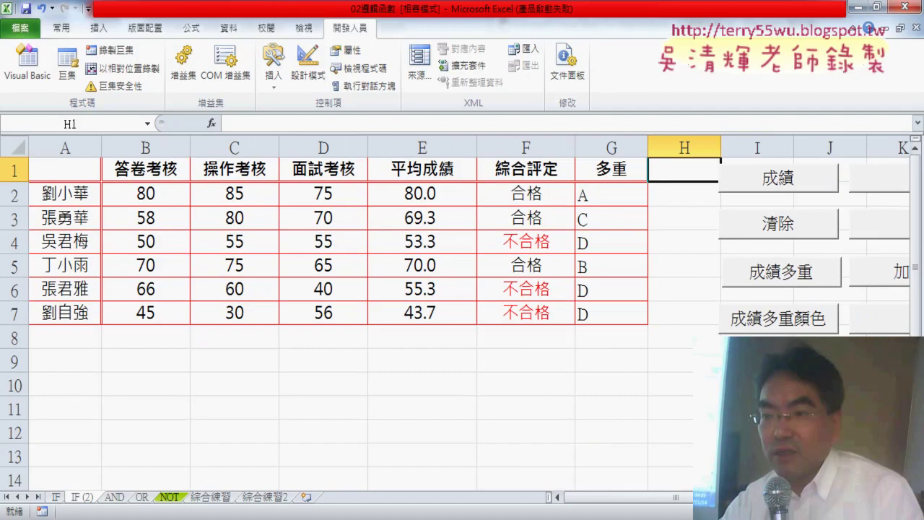
scroll(455, 310, "down", 1)
scroll(455, 311, "down", 1)
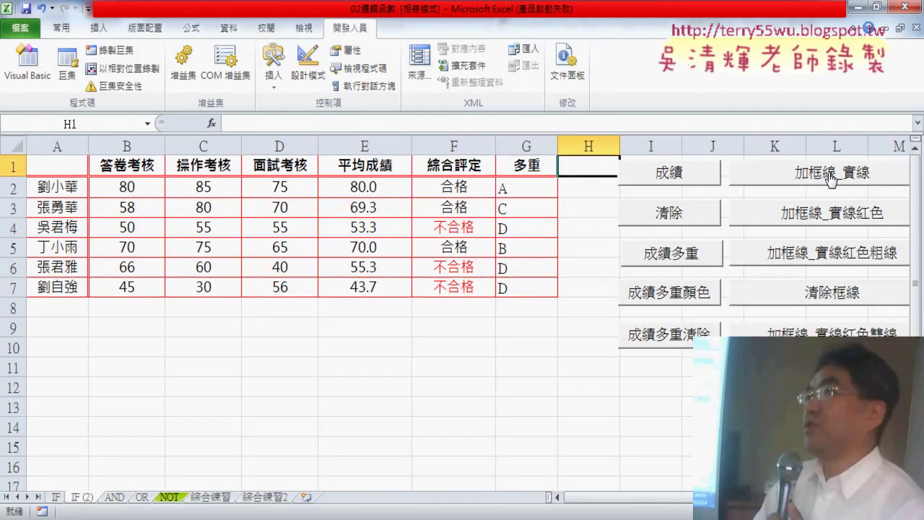
left_click(830, 176)
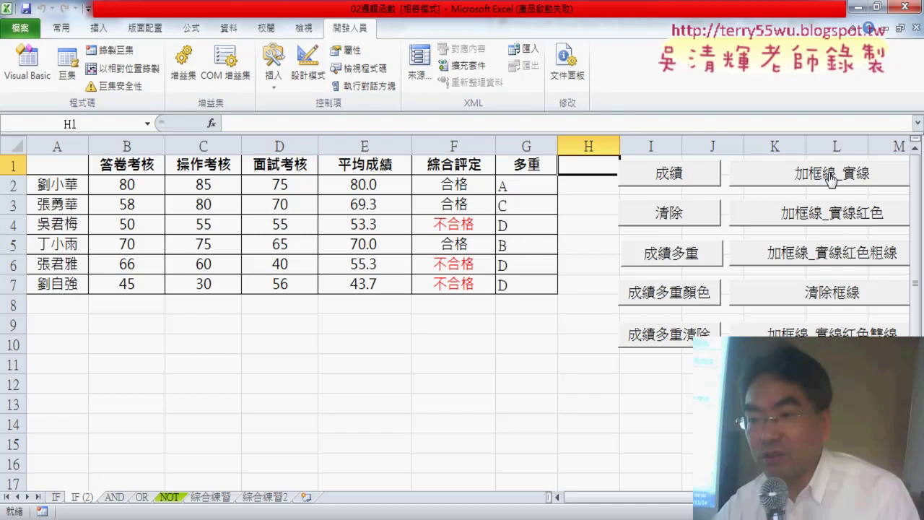
Open the 加框線_實線 button's macro code via 指定巨集 and Edit, and arrange the editor window.
right_click(832, 179)
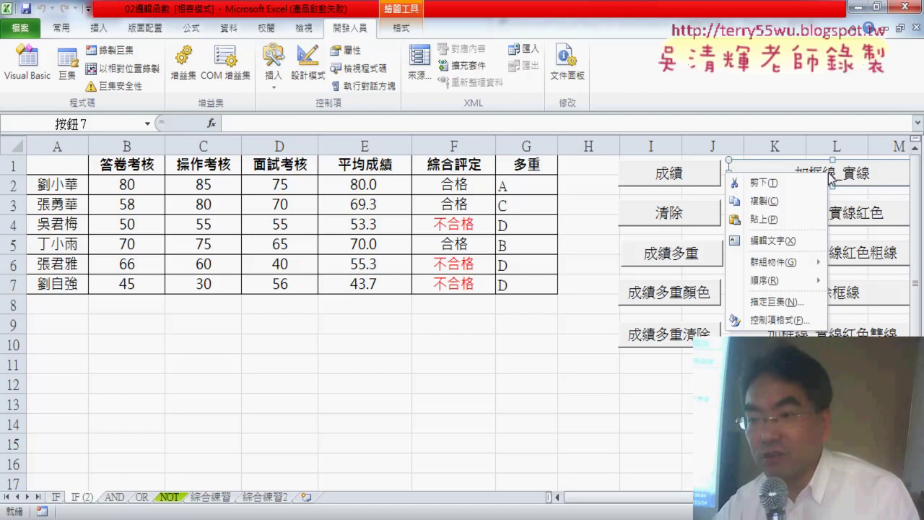
left_click(818, 308)
left_click(882, 212)
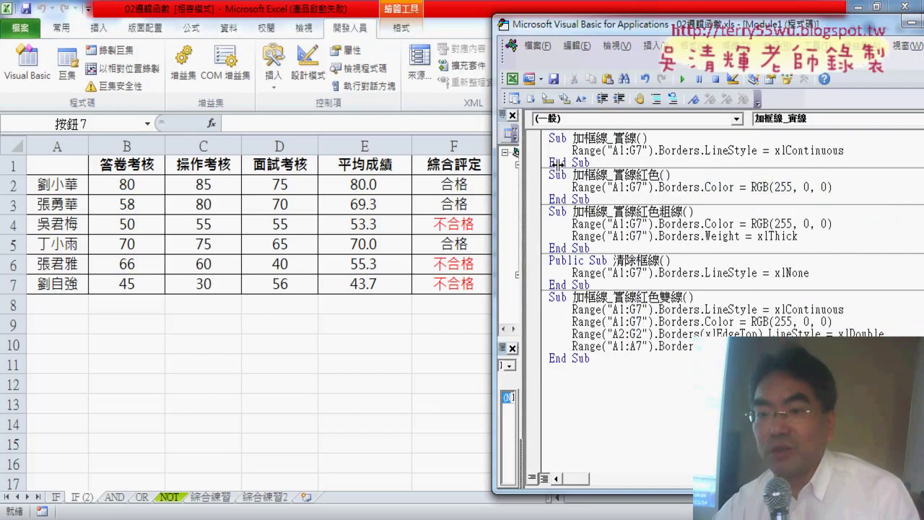
left_click_drag(521, 165, 562, 166)
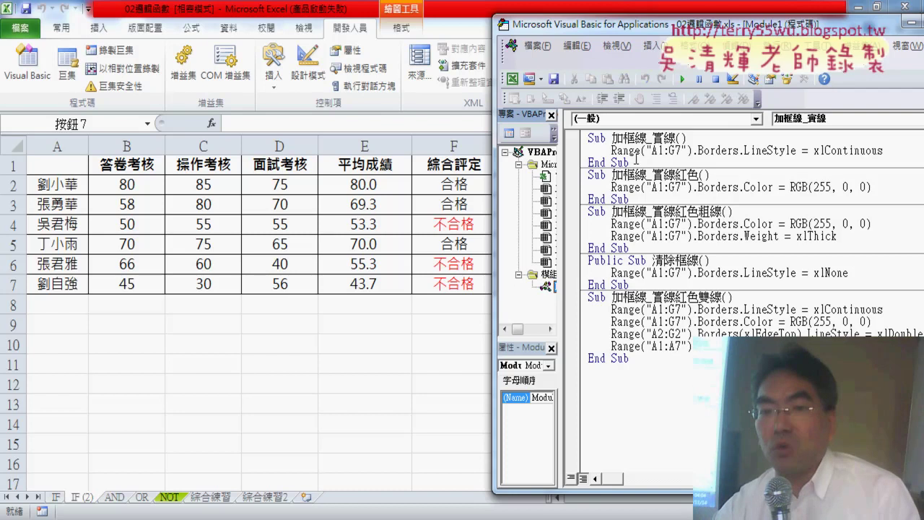
left_click_drag(622, 34, 414, 42)
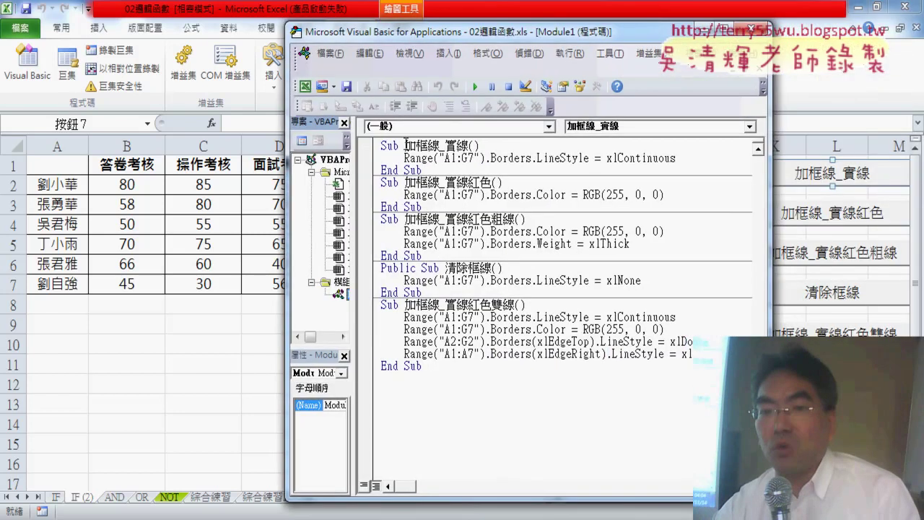
left_click_drag(404, 145, 469, 145)
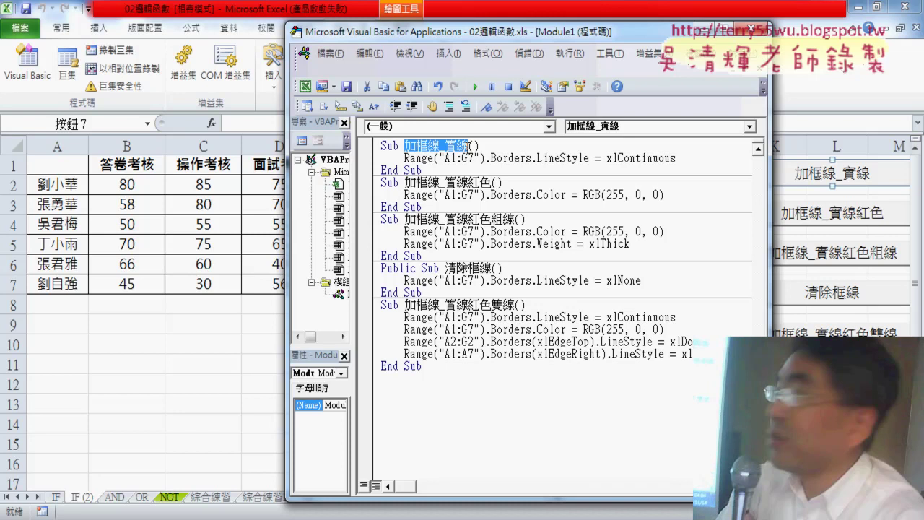
Set the code font size to 14 under Tools > Options > 撰寫風格.
left_click(605, 54)
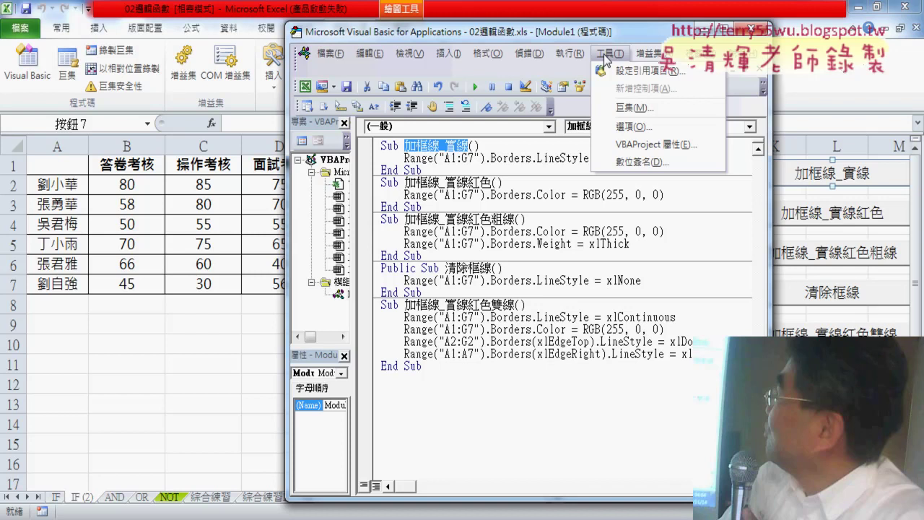
left_click(633, 127)
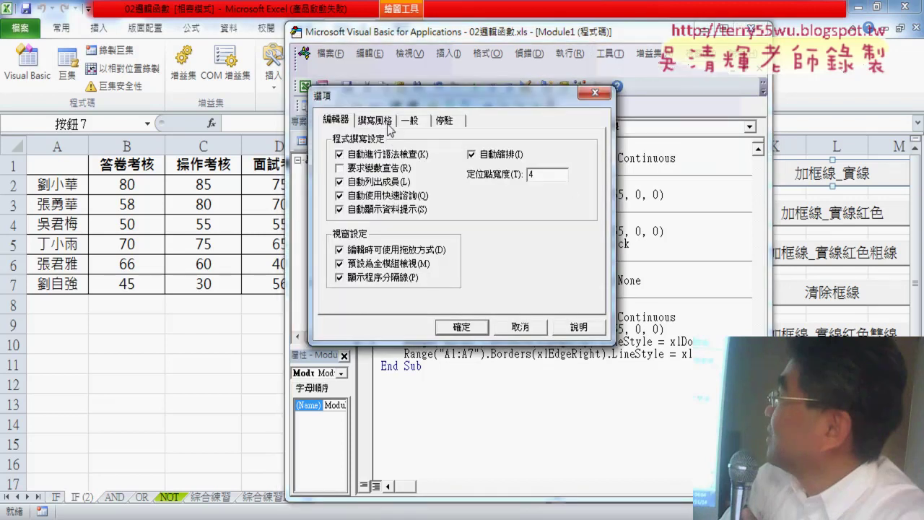
left_click(390, 123)
left_click(532, 189)
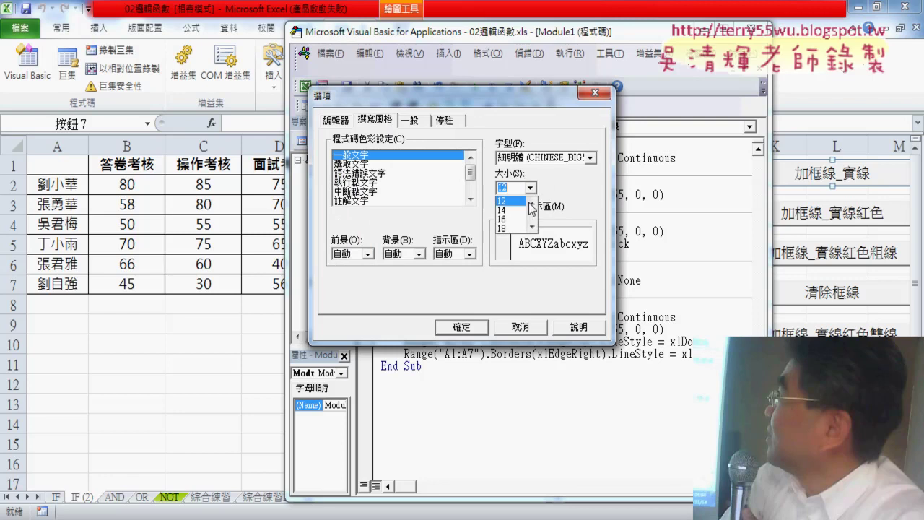
left_click(511, 210)
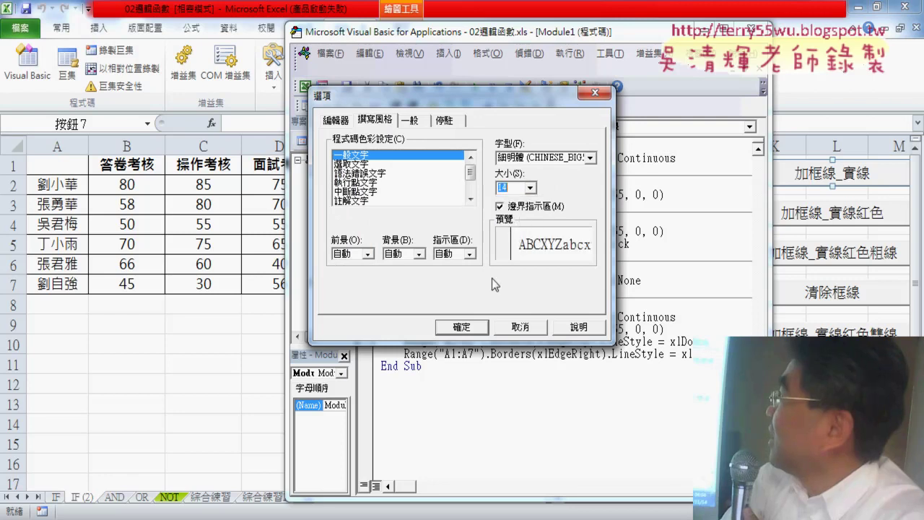
left_click(462, 327)
left_click(477, 329)
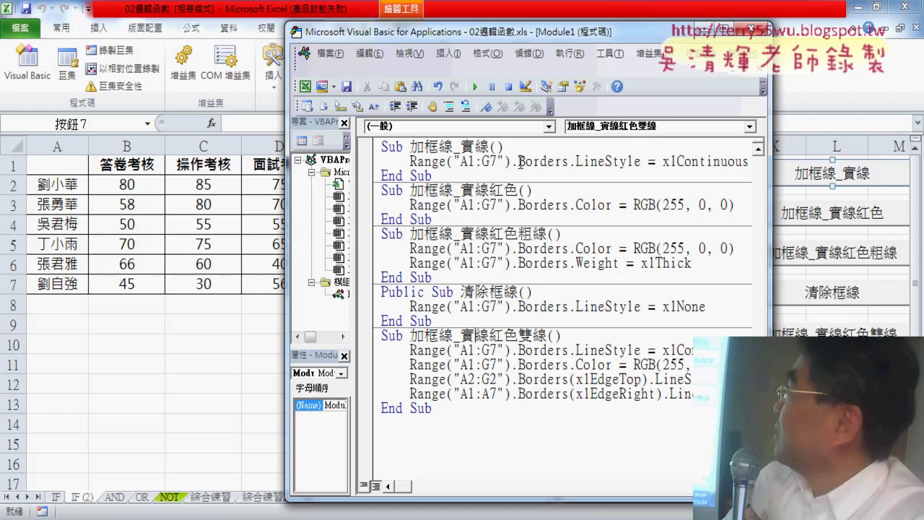
Rewrite the first statement as Range("A1:G7").Borders.LineStyle = with IntelliSense, then return to Excel.
left_click_drag(511, 161, 762, 167)
type(".")
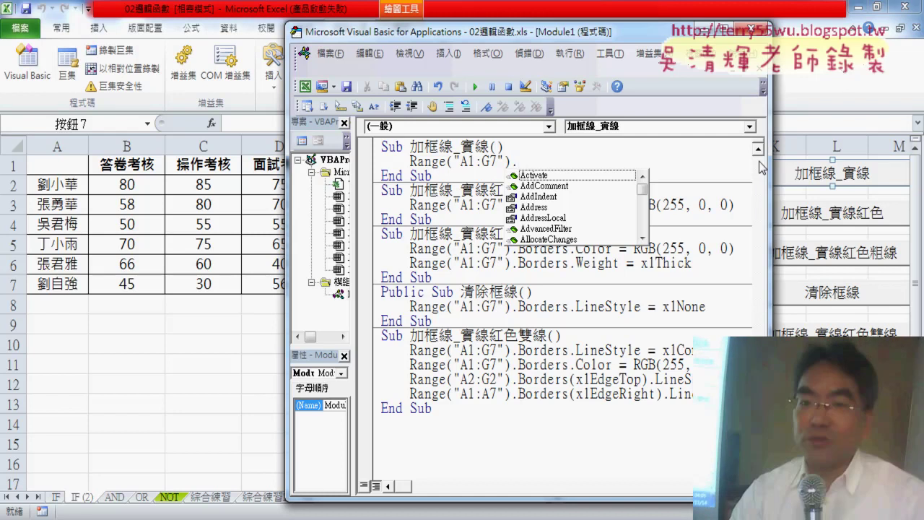
type("B")
key("Down")
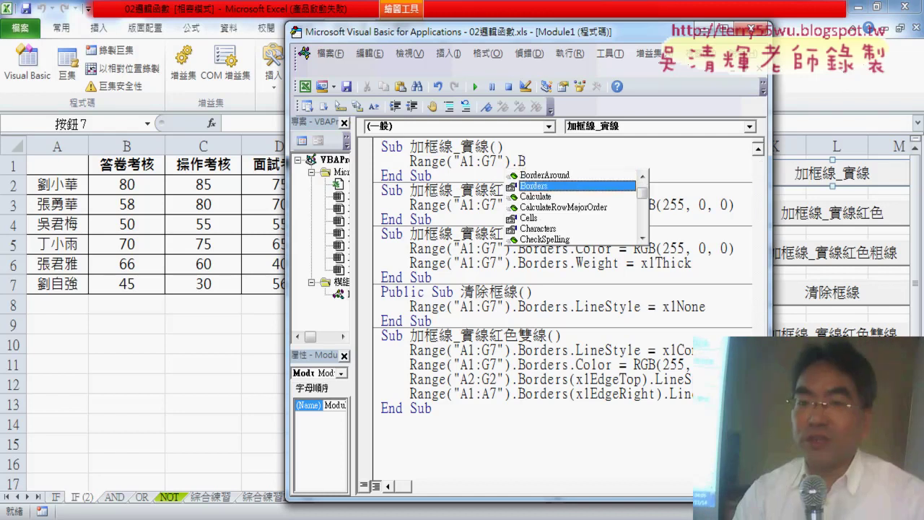
key("Tab")
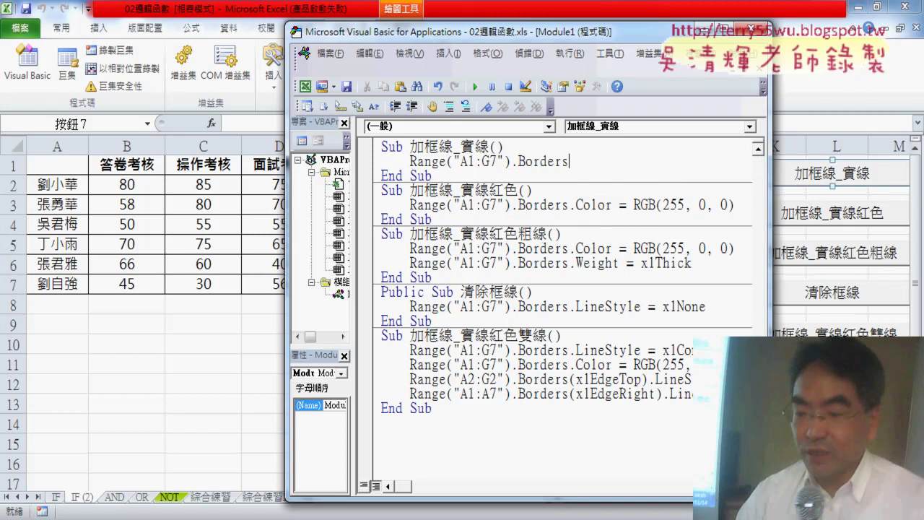
type(".")
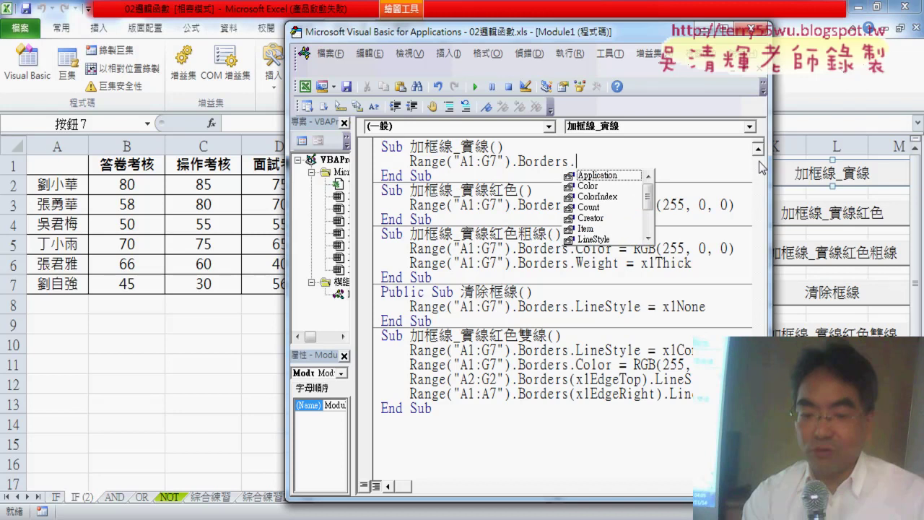
type("l")
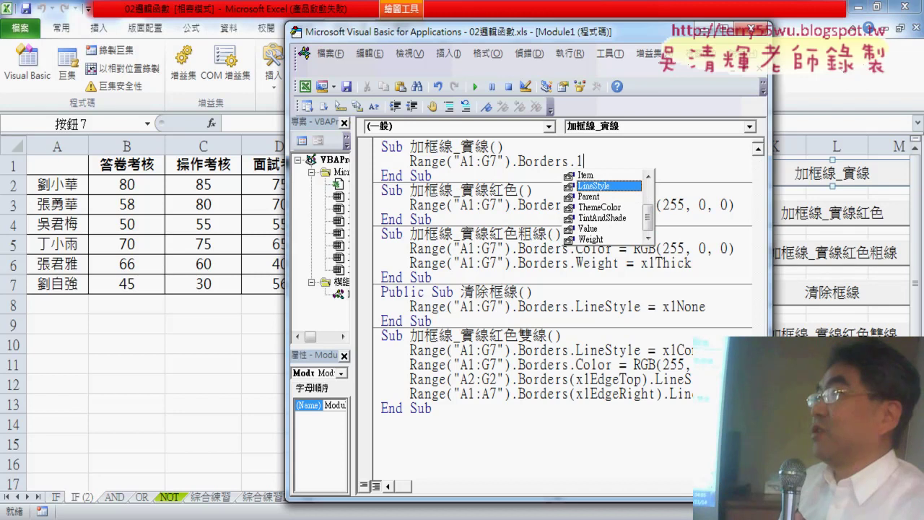
key("space")
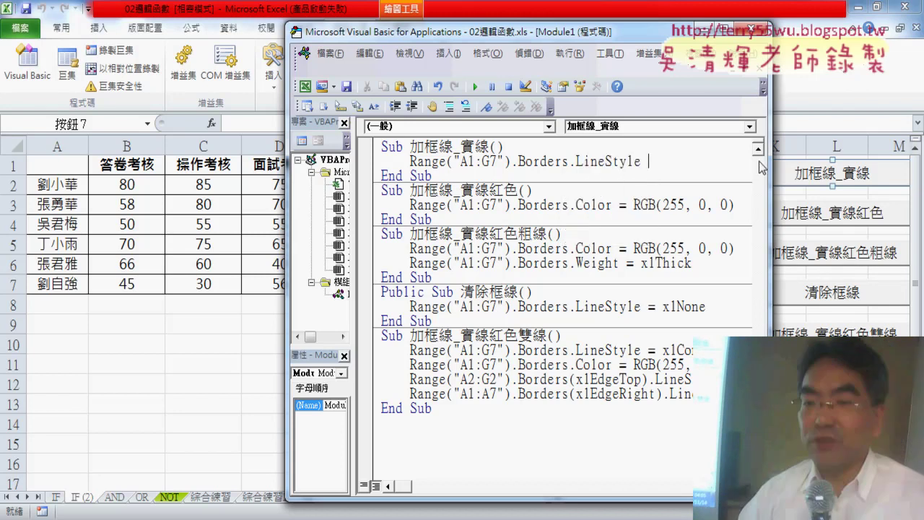
type("=")
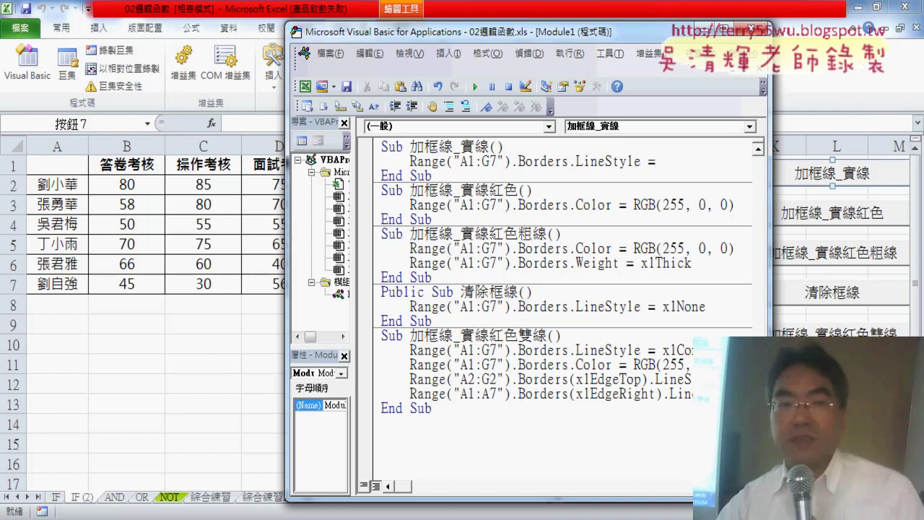
left_click(62, 27)
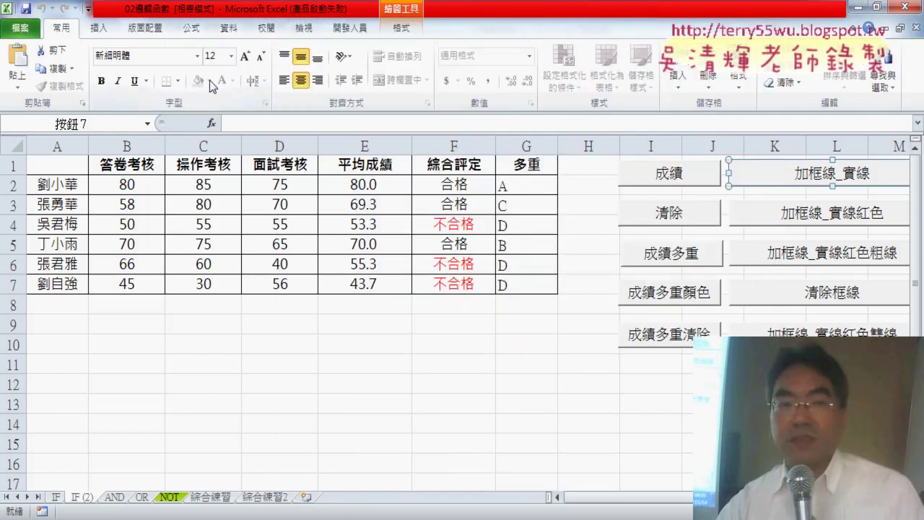
Browse the dashed and dotted line styles in More Borders without applying any, then return to the VBA code.
left_click(289, 424)
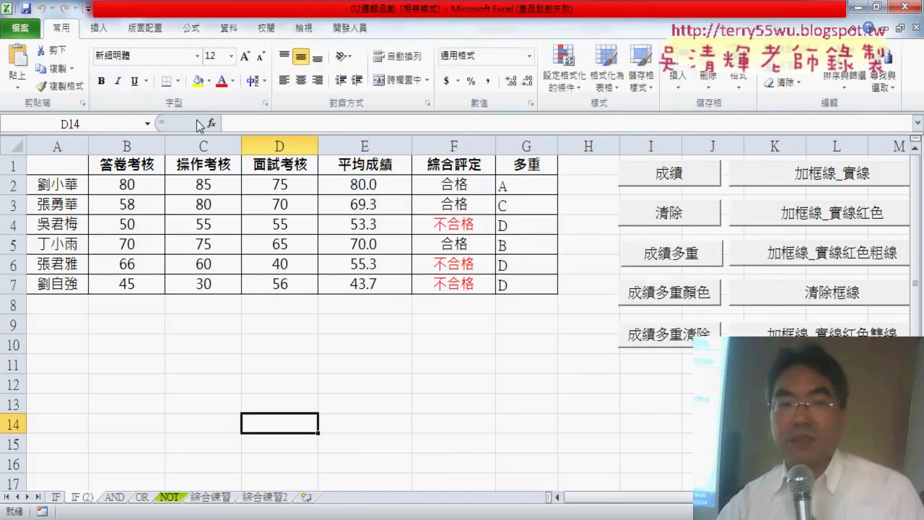
left_click(178, 80)
left_click(209, 476)
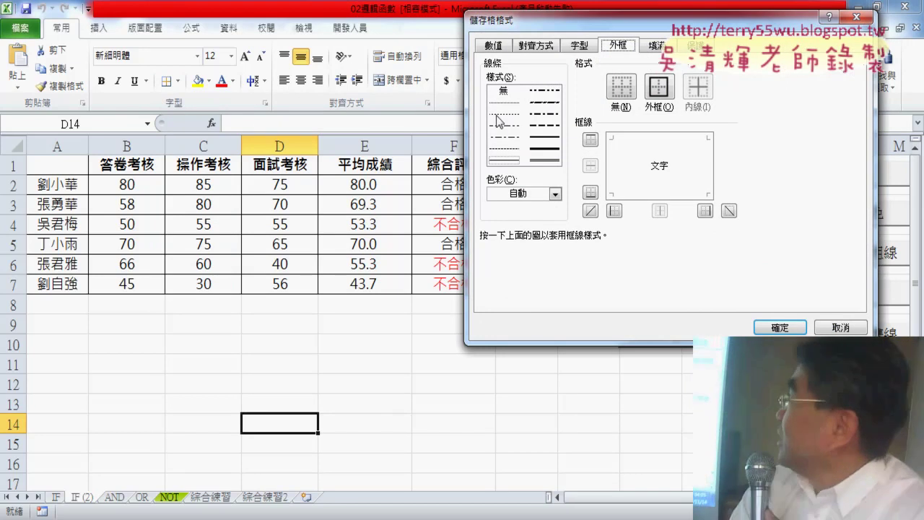
left_click(503, 116)
left_click(503, 103)
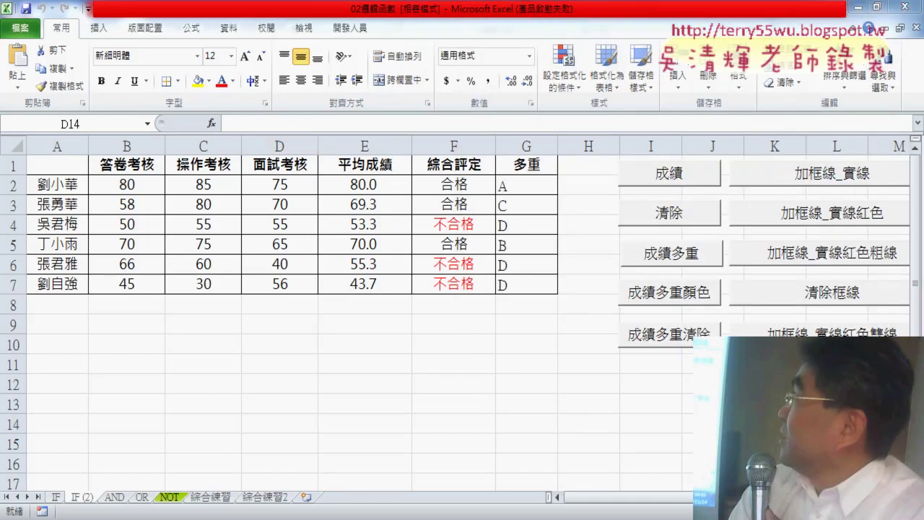
left_click(284, 490)
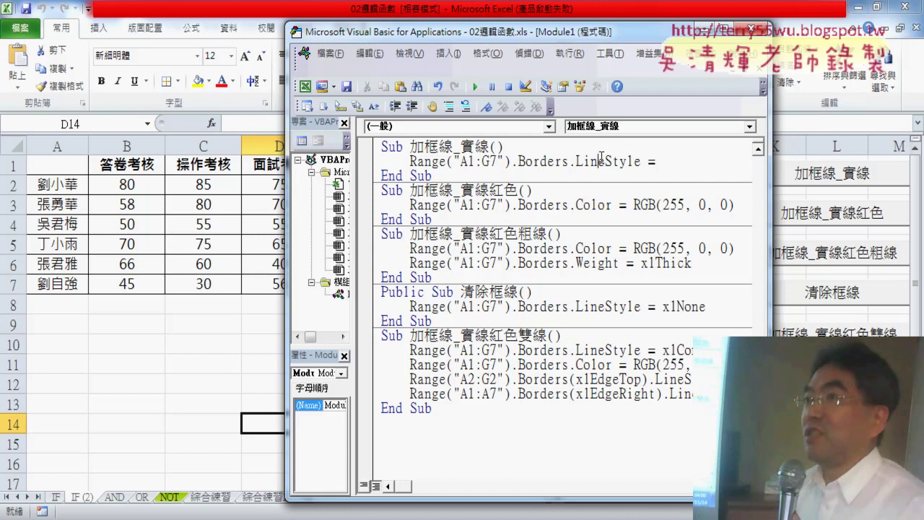
Open Excel Help for the Borders.LineStyle property with F1.
key("F1")
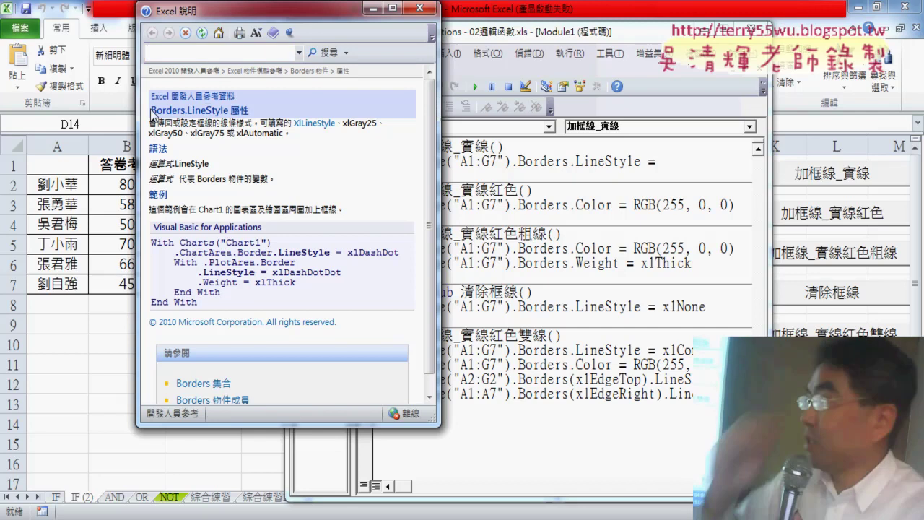
left_click_drag(152, 114, 251, 114)
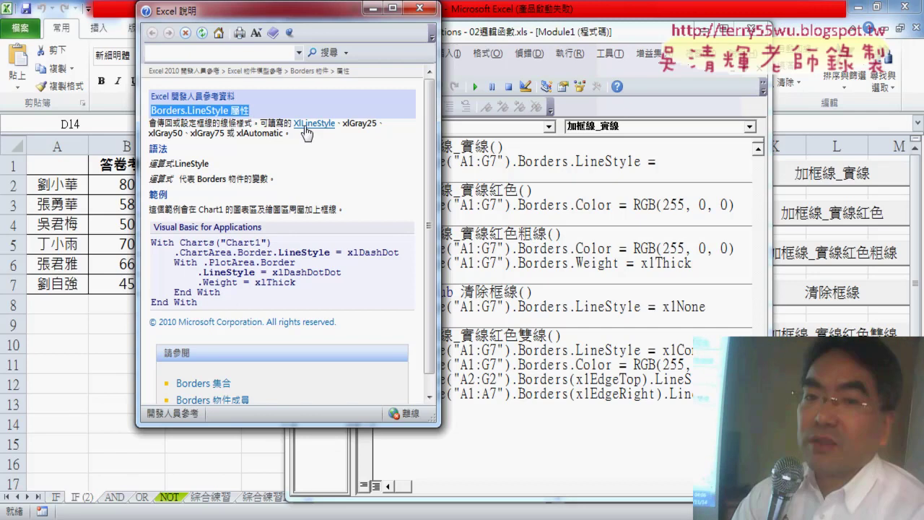
Open the XlLineStyle enumeration table and copy the xlContinuous constant.
left_click(315, 124)
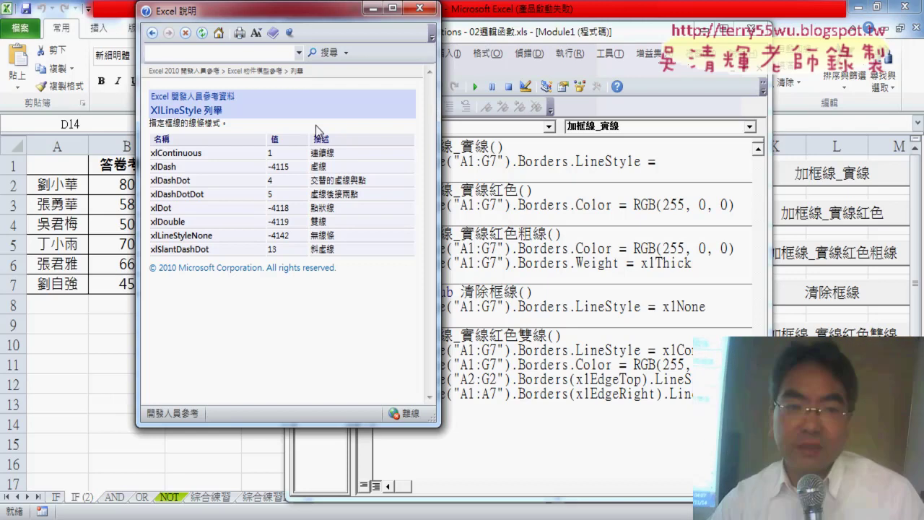
left_click_drag(229, 154, 153, 161)
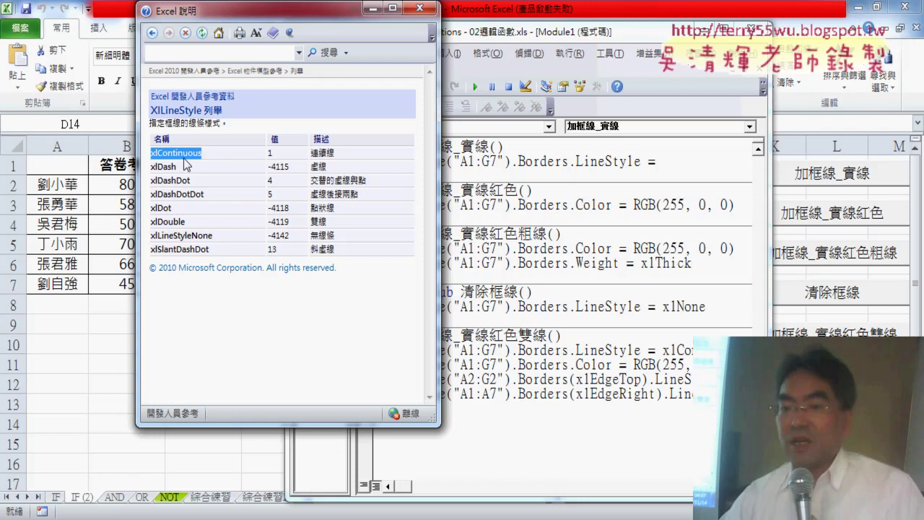
right_click(187, 158)
left_click(209, 166)
Paste xlContinuous after LineStyle = in the 加框線_實線 macro and return to the worksheet.
left_click(418, 8)
right_click(751, 163)
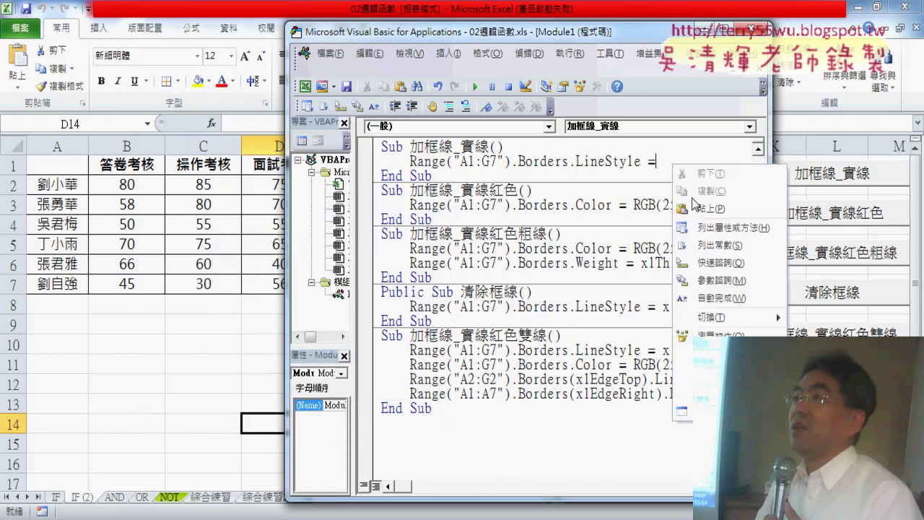
left_click(773, 207)
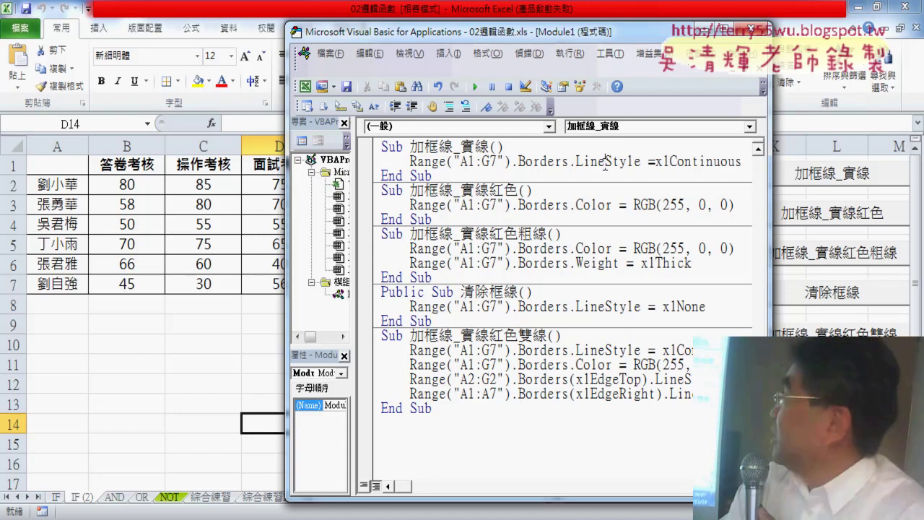
left_click(607, 222)
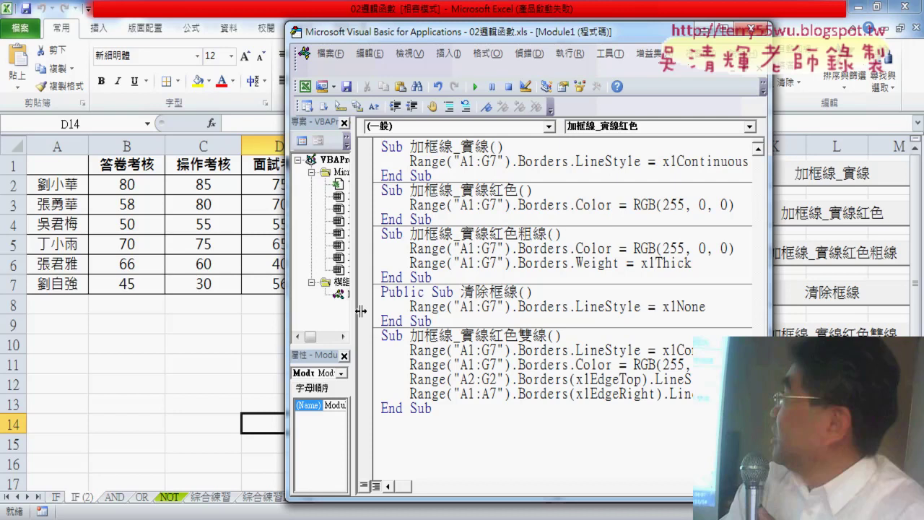
key("alt+F11")
left_click(213, 337)
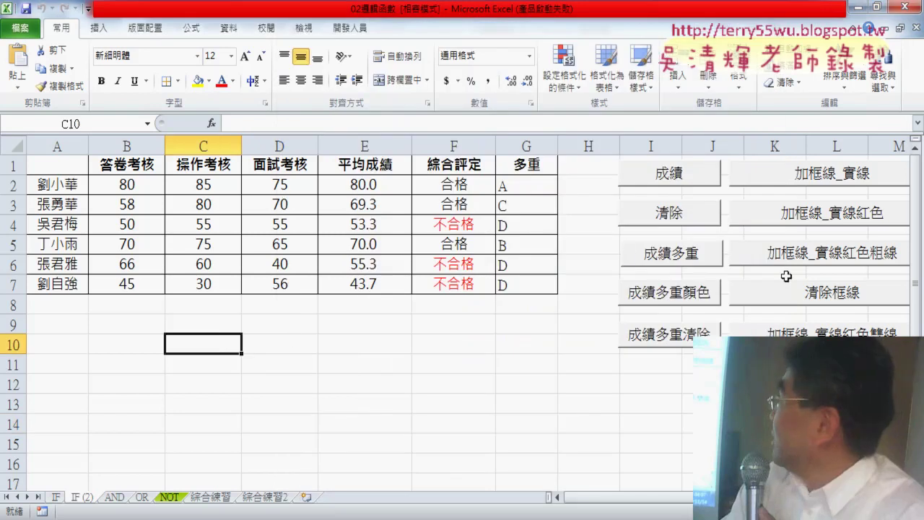
Apply solid borders, clear them with 清除框線, then inspect that macro's xlNone value before returning.
left_click(793, 186)
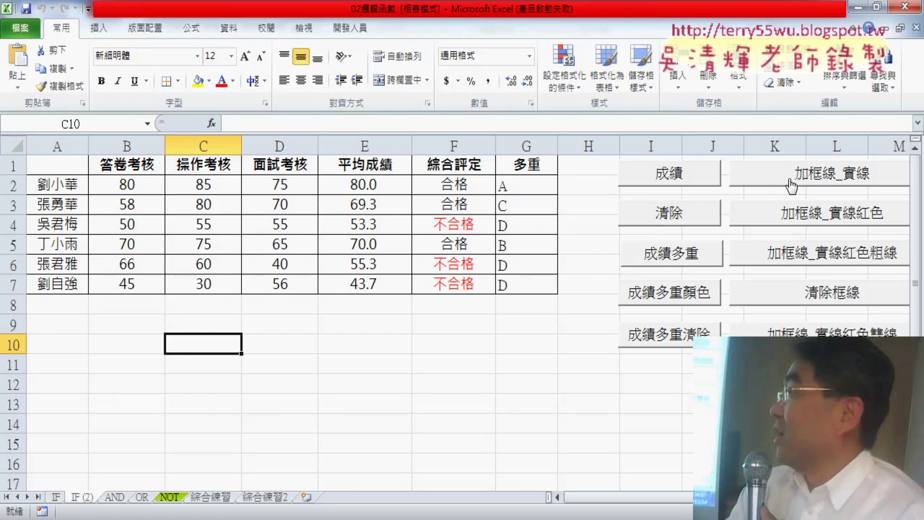
left_click(792, 296)
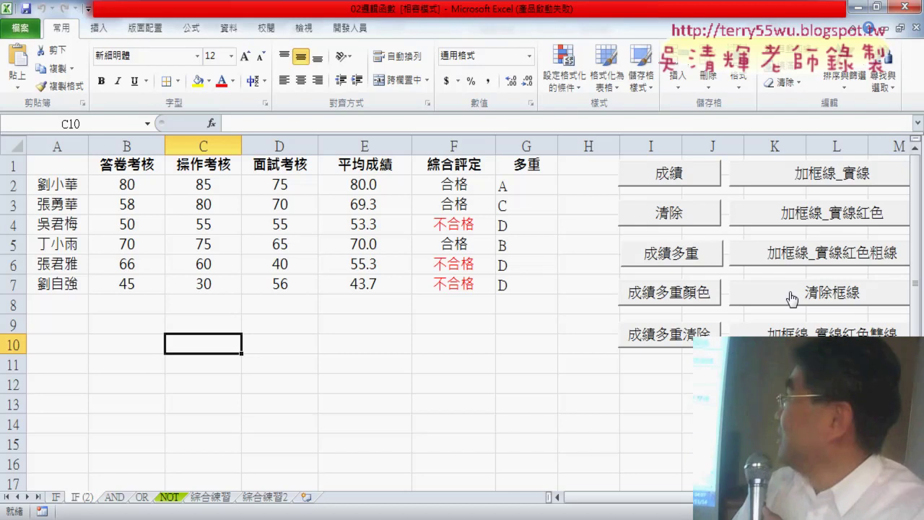
right_click(792, 296)
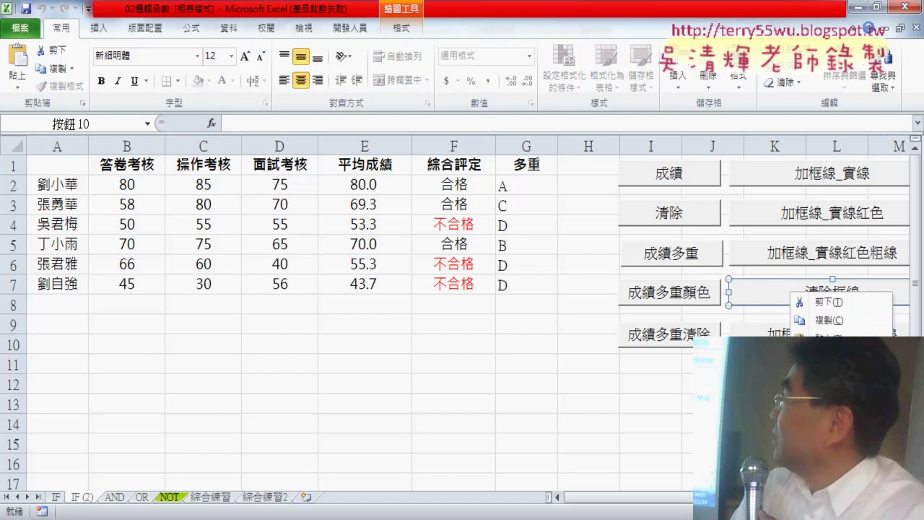
left_click(830, 412)
left_click(877, 307)
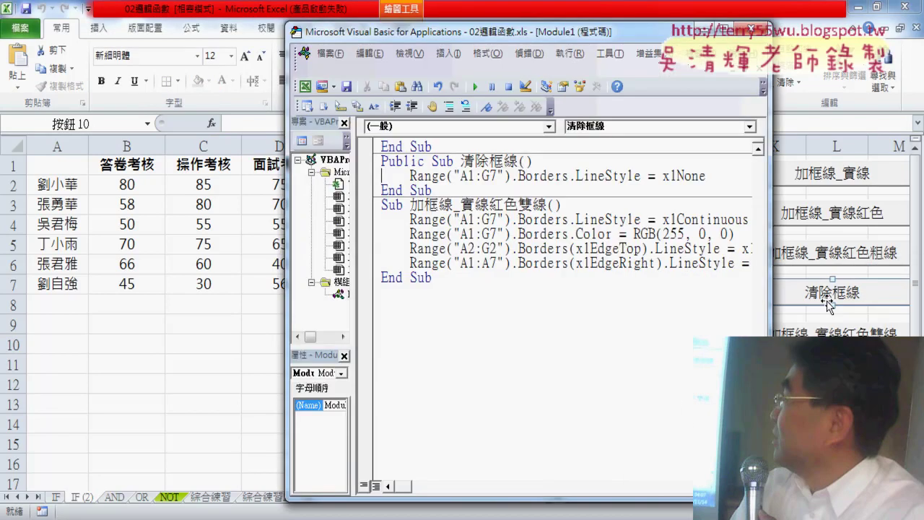
left_click(663, 176)
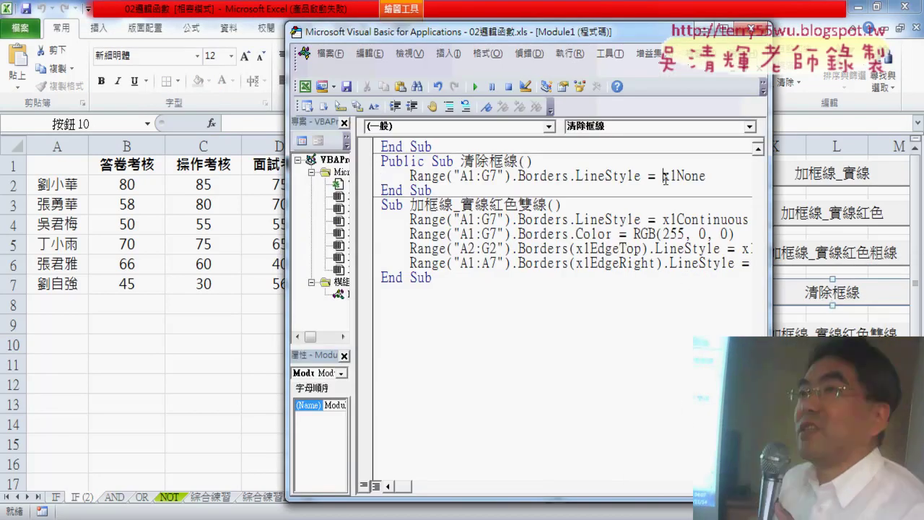
left_click_drag(665, 177, 723, 176)
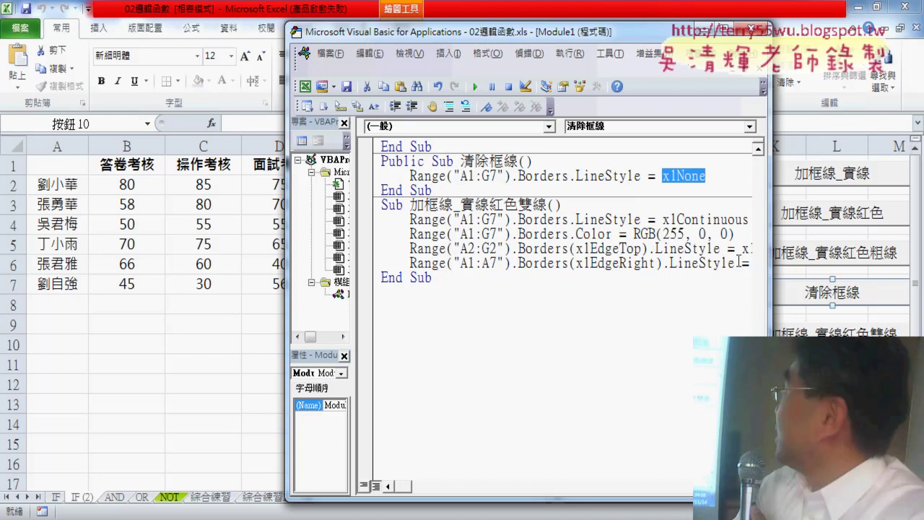
left_click(837, 424)
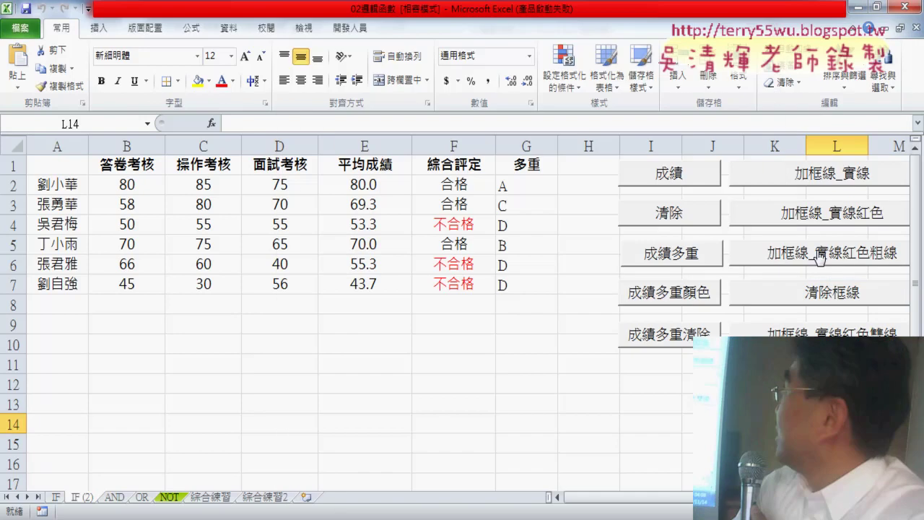
Apply red borders to A1:G7 and open that macro to highlight Color = RGB(255, 0, 0).
left_click(810, 220)
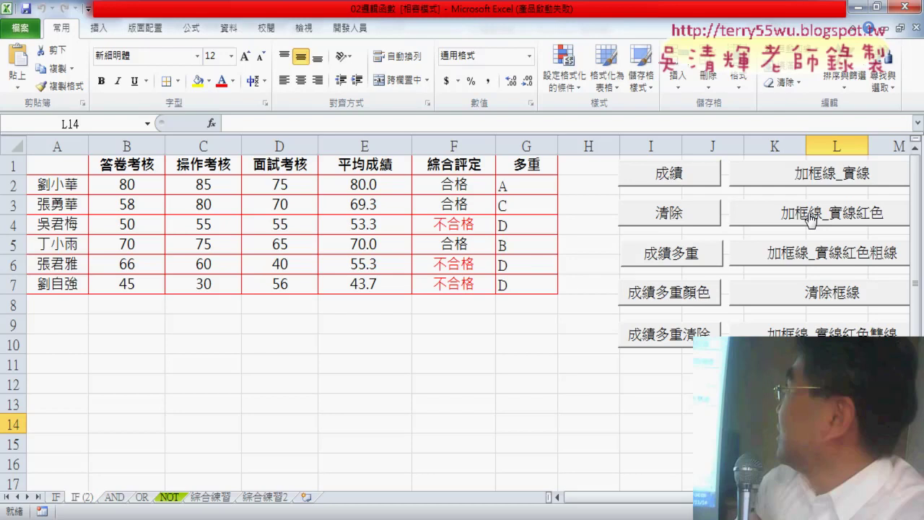
right_click(810, 220)
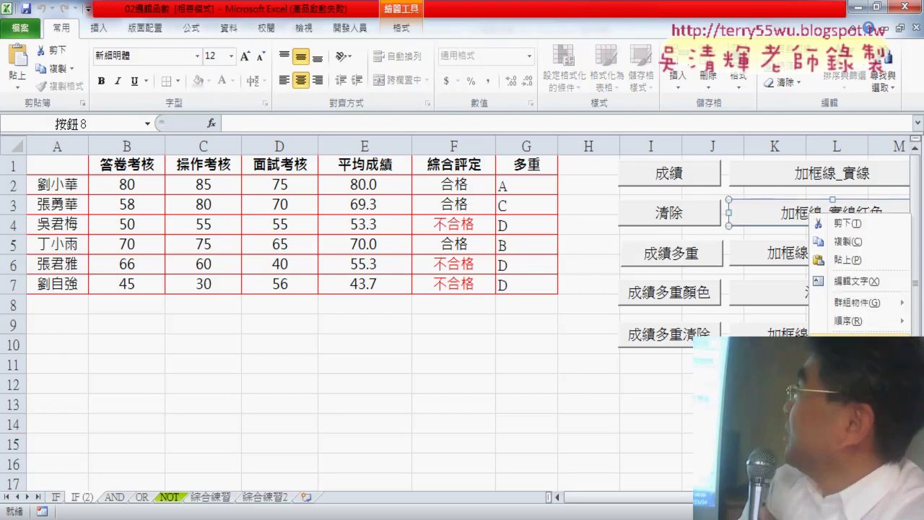
left_click(848, 340)
left_click(885, 256)
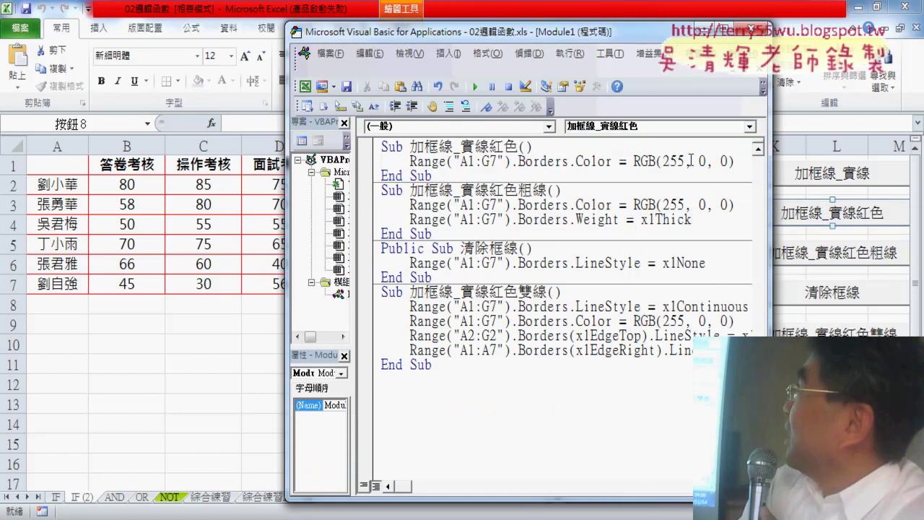
left_click_drag(737, 162, 570, 163)
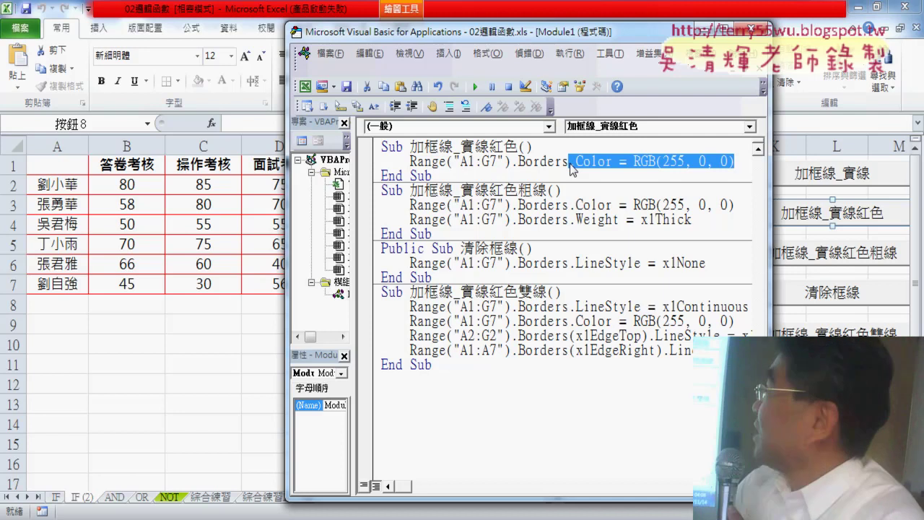
Compare the two red macros' names and run 加框線_實線紅色粗線 for thick red borders.
left_click(613, 205)
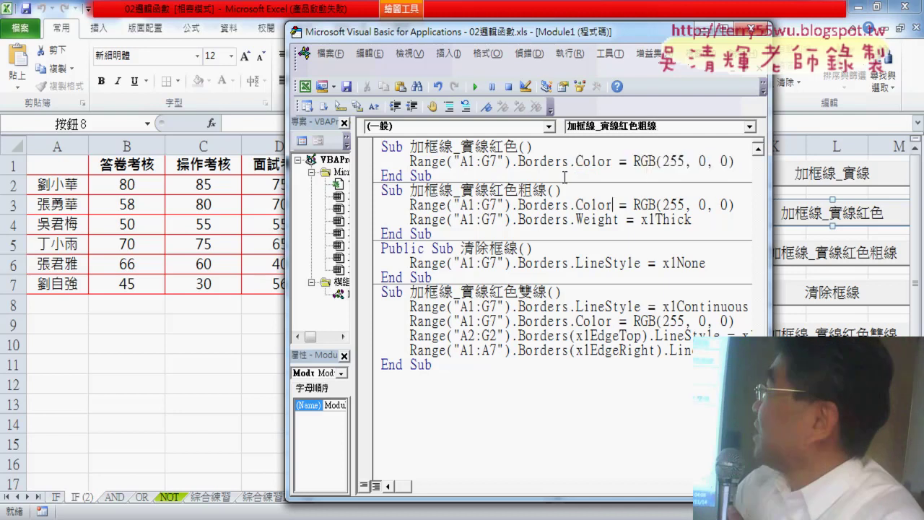
left_click_drag(489, 146, 517, 147)
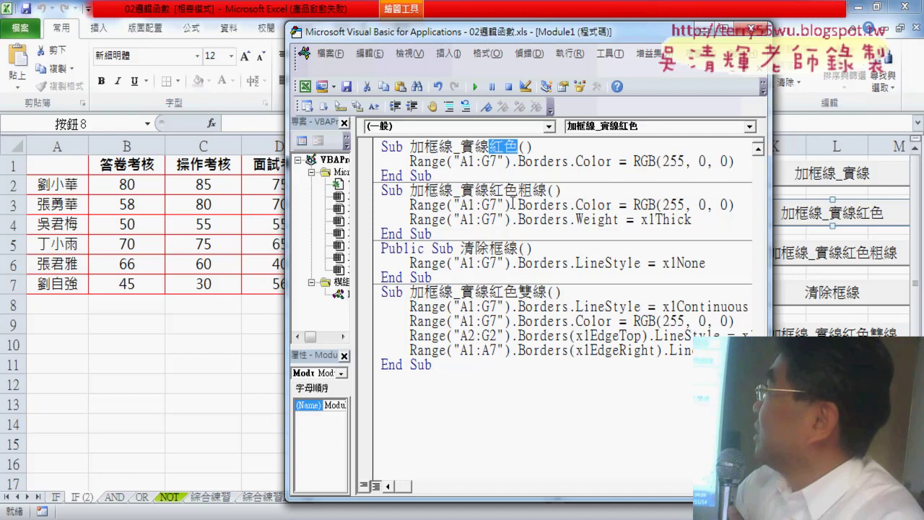
left_click_drag(504, 190, 552, 191)
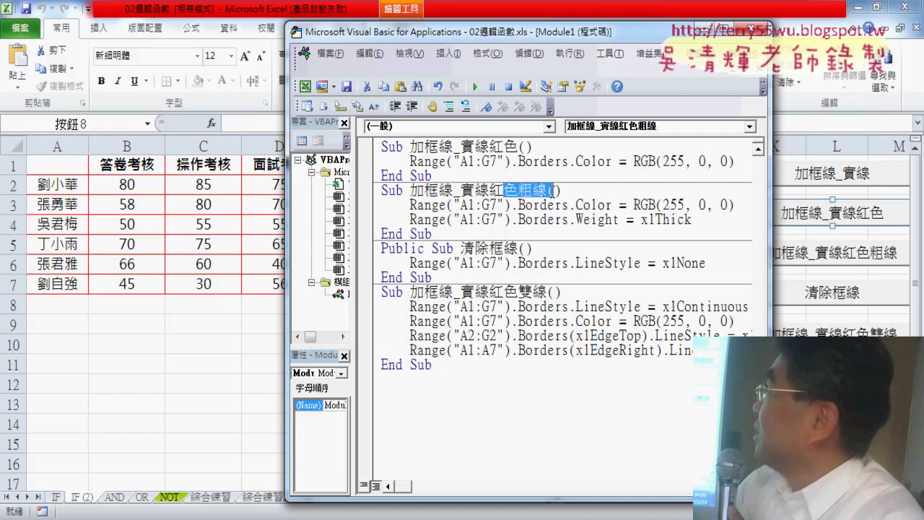
left_click(541, 220)
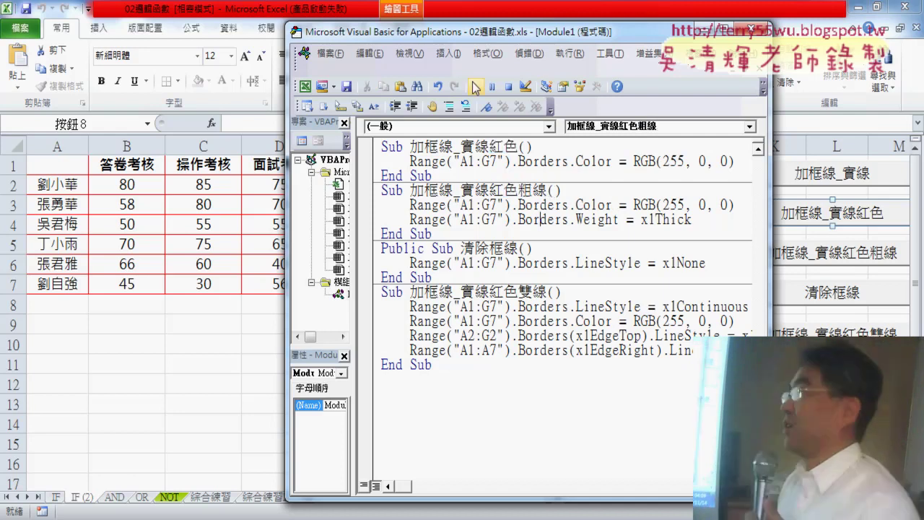
left_click(475, 86)
left_click_drag(477, 37, 582, 42)
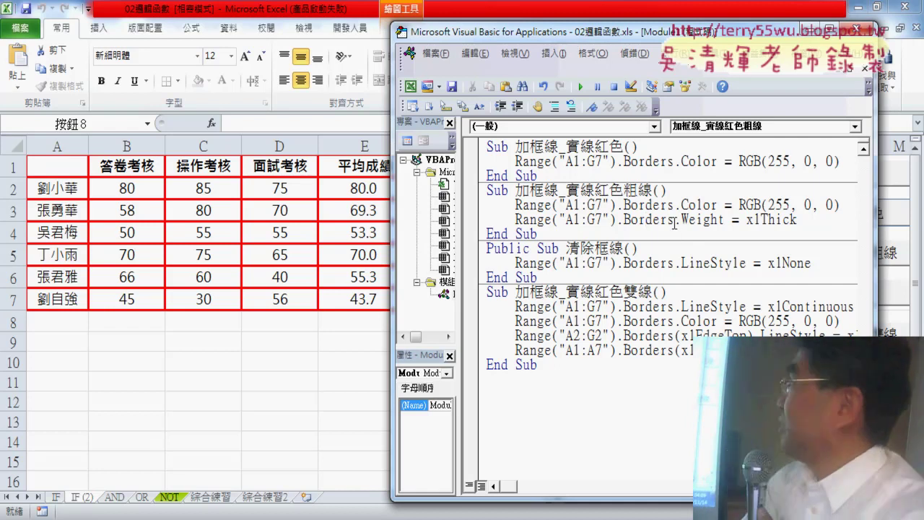
Rewrite .Weight = xlThick as Borders.Weight= using IntelliSense, then open Help for Borders.Weight.
left_click_drag(675, 220, 798, 219)
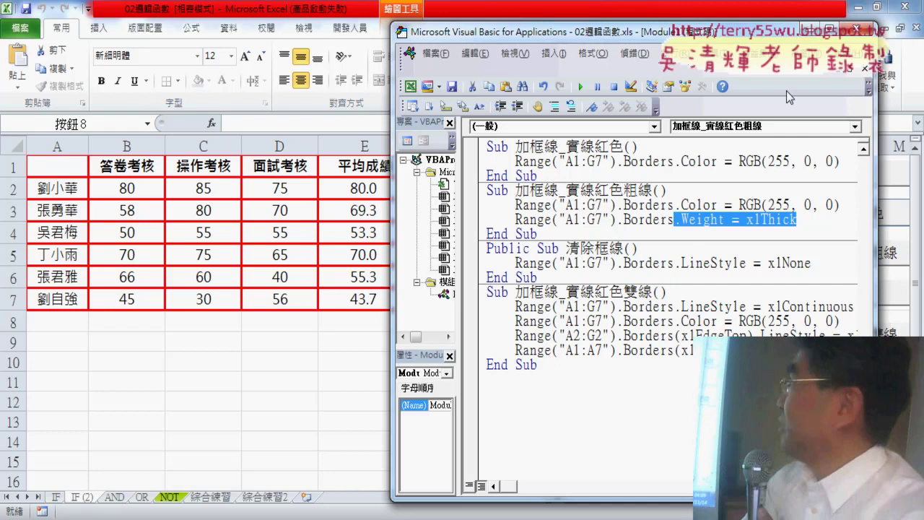
type(".")
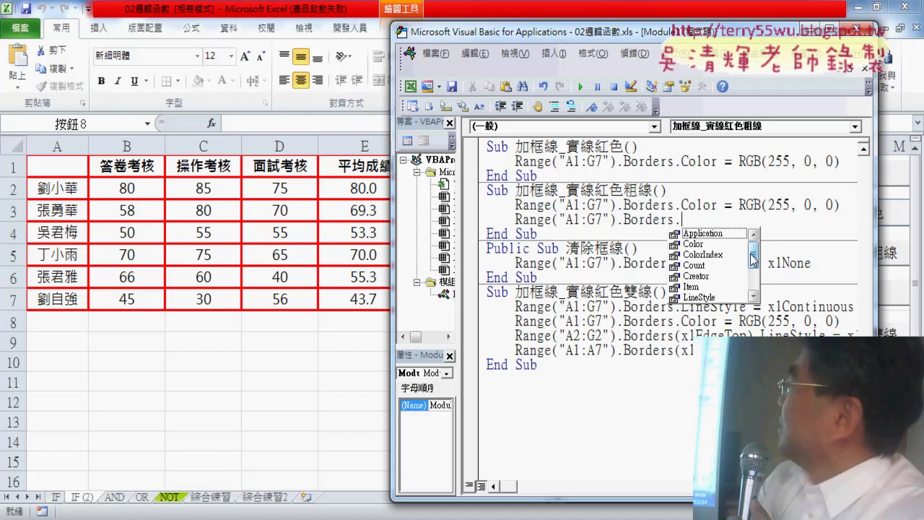
left_click_drag(753, 251, 755, 296)
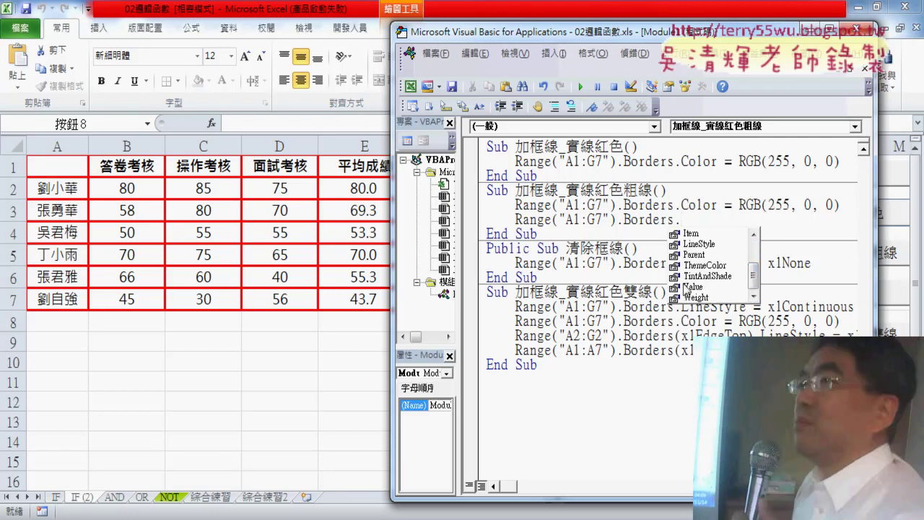
left_click(699, 297)
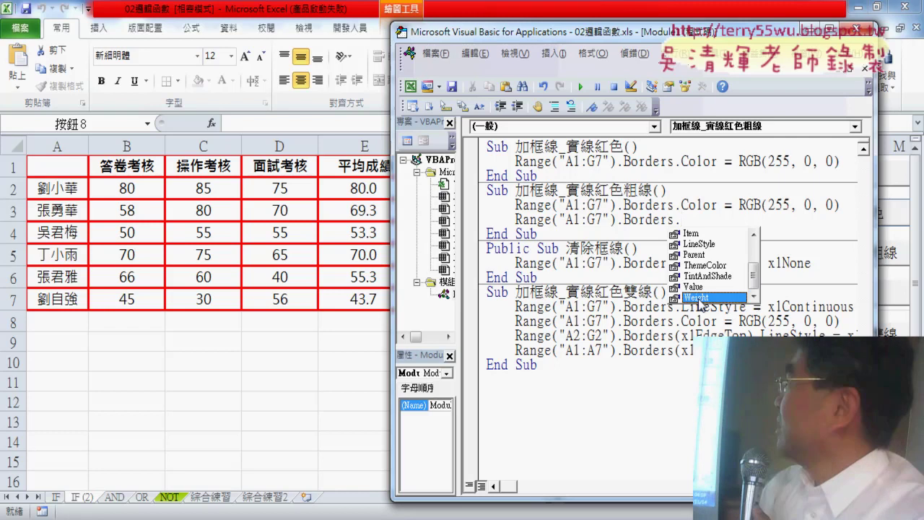
double_click(698, 298)
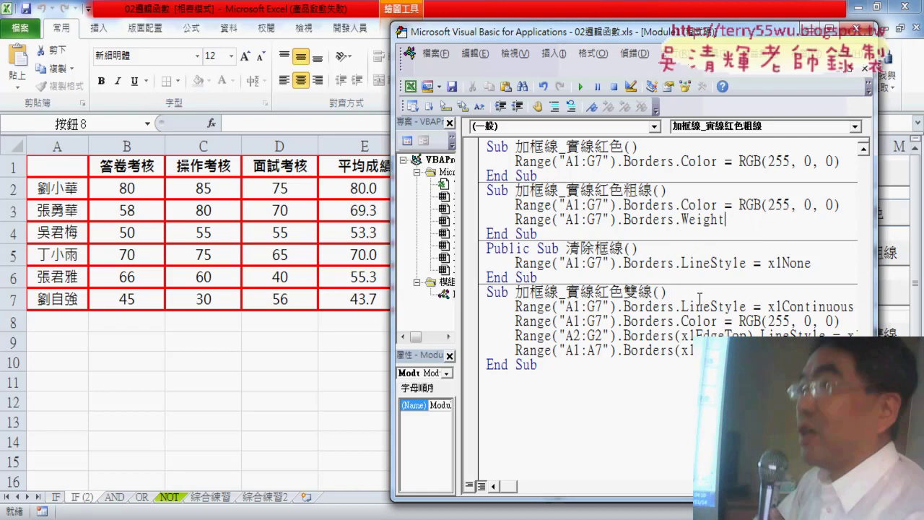
type("=")
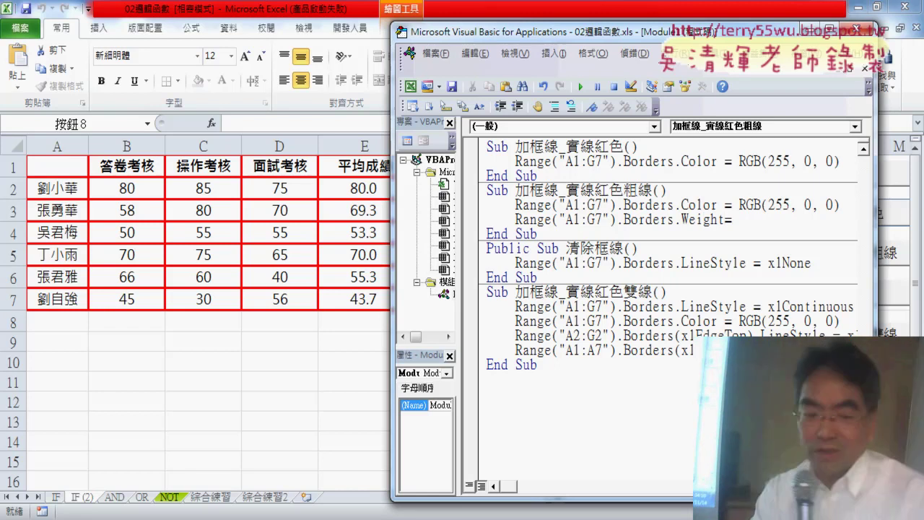
key("F1")
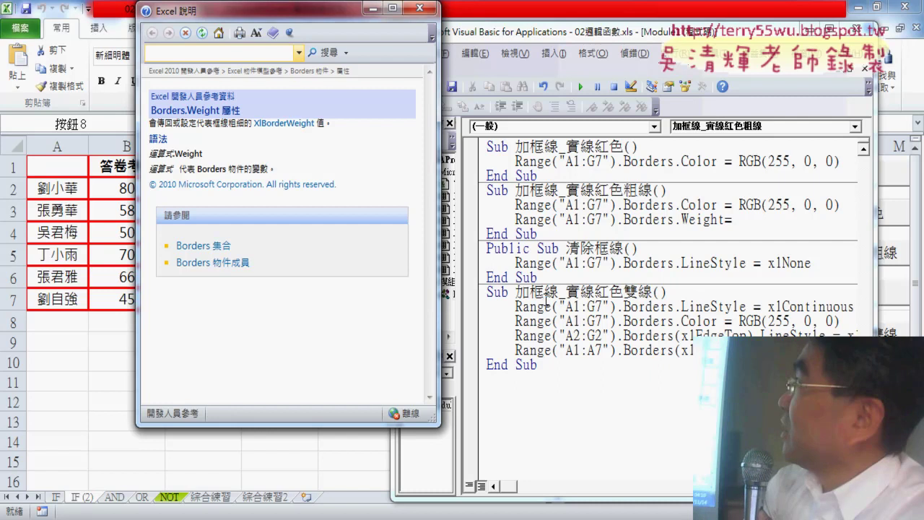
In the XlBorderWeight table, compare xlHairline with xlThick, copy xlThick, and close Help.
left_click(288, 123)
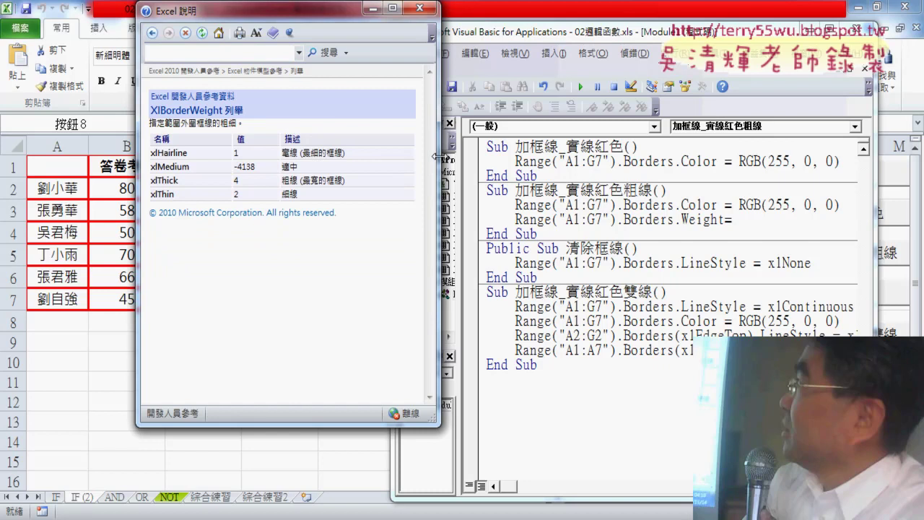
left_click_drag(437, 156, 787, 156)
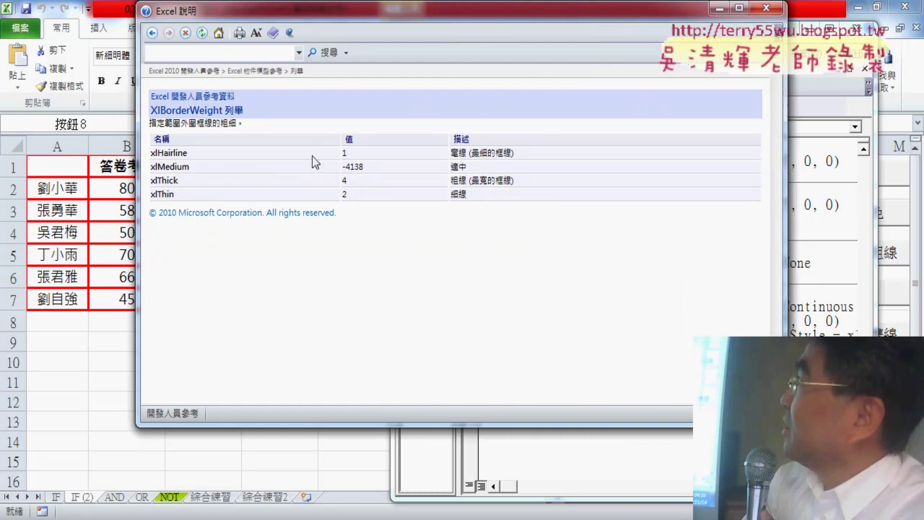
left_click_drag(452, 153, 513, 154)
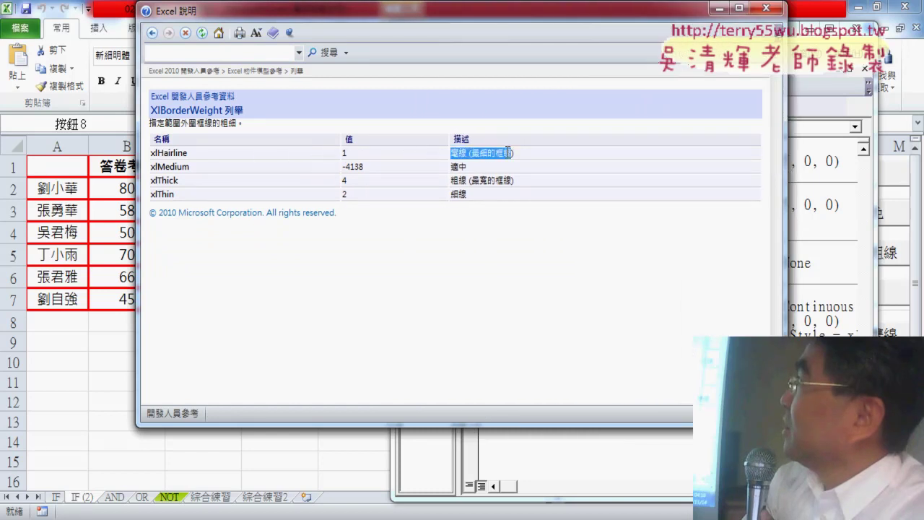
mouse_move(205, 155)
left_mouse_down()
mouse_move(148, 160)
mouse_move(156, 158)
left_mouse_up()
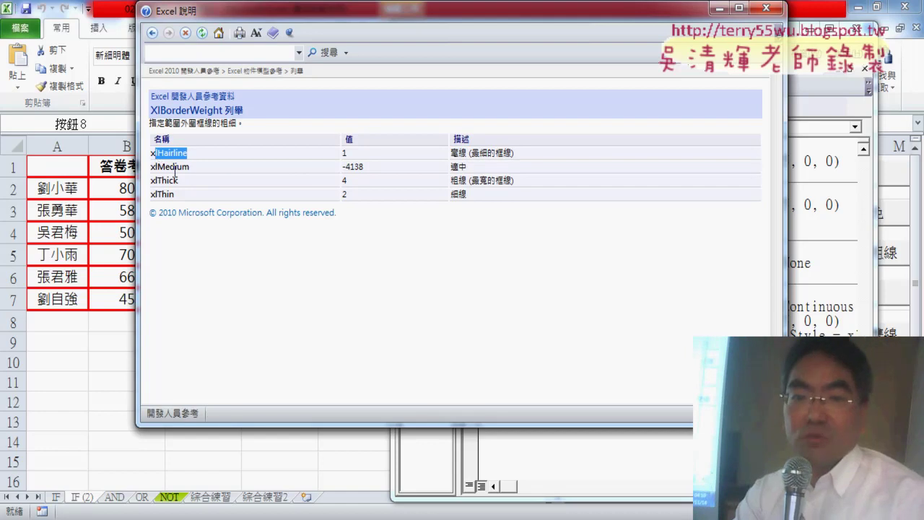
left_click(175, 176)
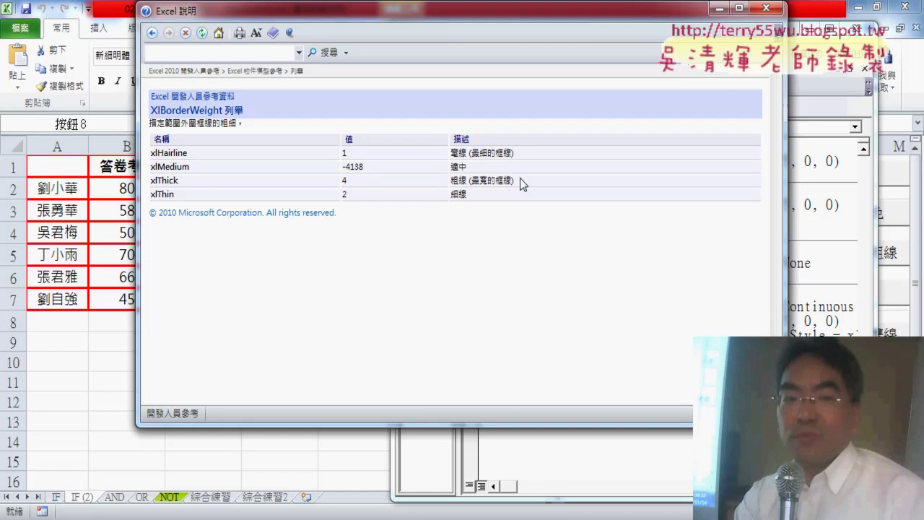
left_click_drag(515, 180, 150, 185)
double_click(163, 181)
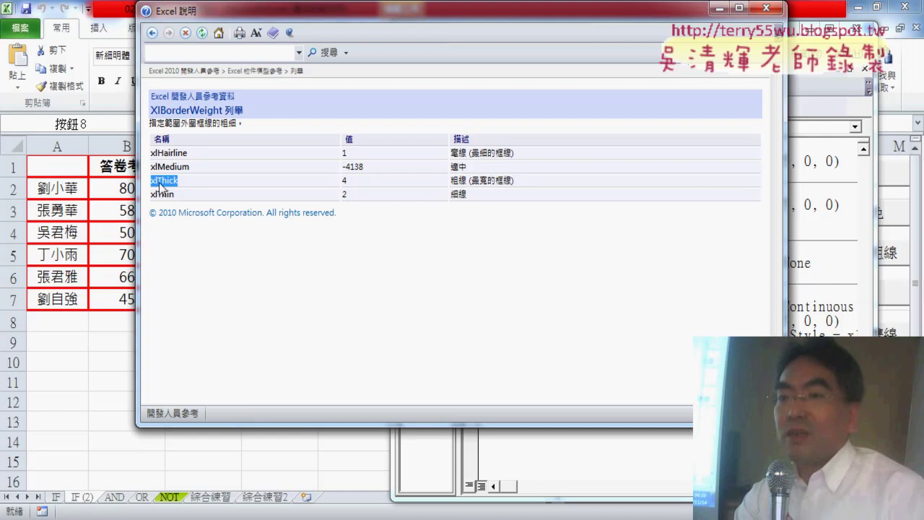
right_click(160, 186)
left_click(187, 192)
left_click(766, 8)
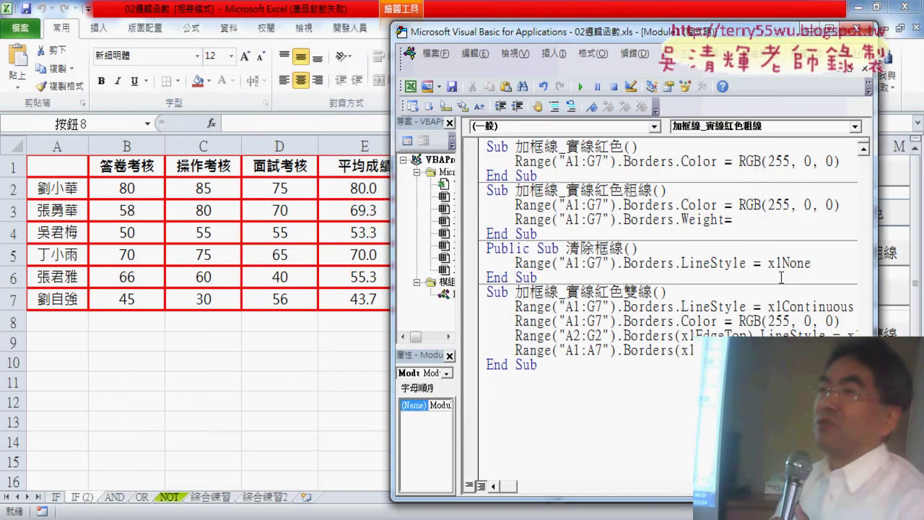
Paste xlThick after Weight= so the line reads Range("A1:G7").Borders.Weight = xlThick.
left_click(771, 219)
right_click(772, 219)
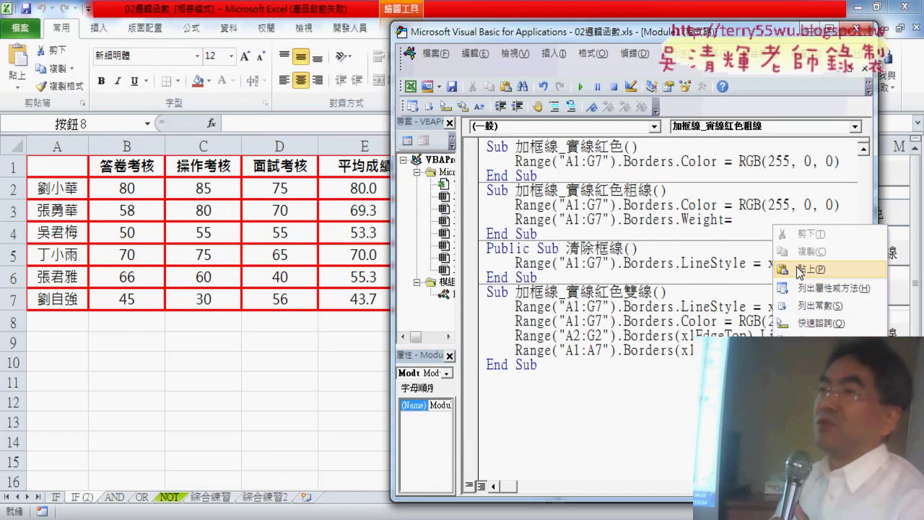
left_click(798, 267)
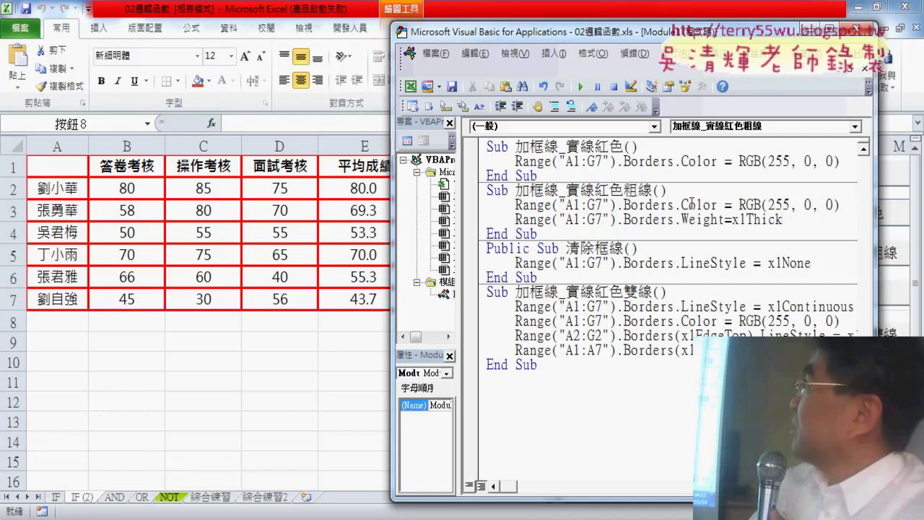
key("Down")
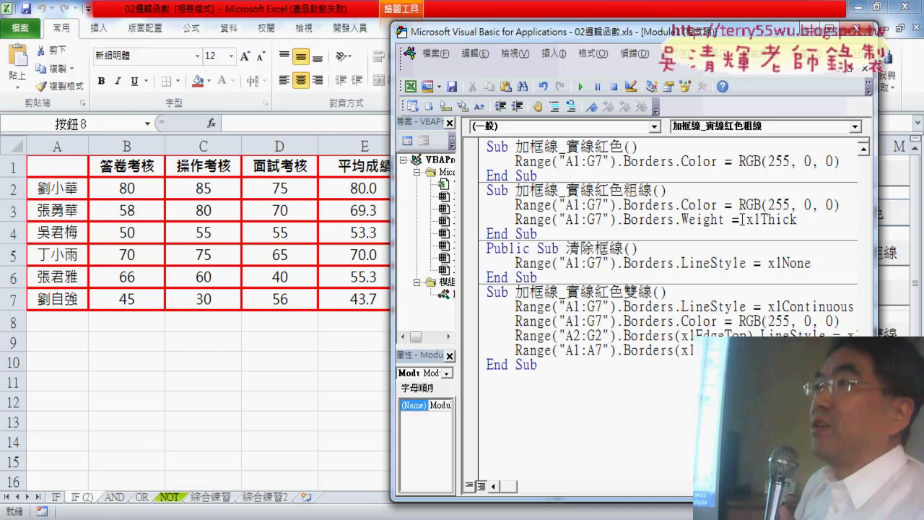
left_click_drag(747, 220, 795, 219)
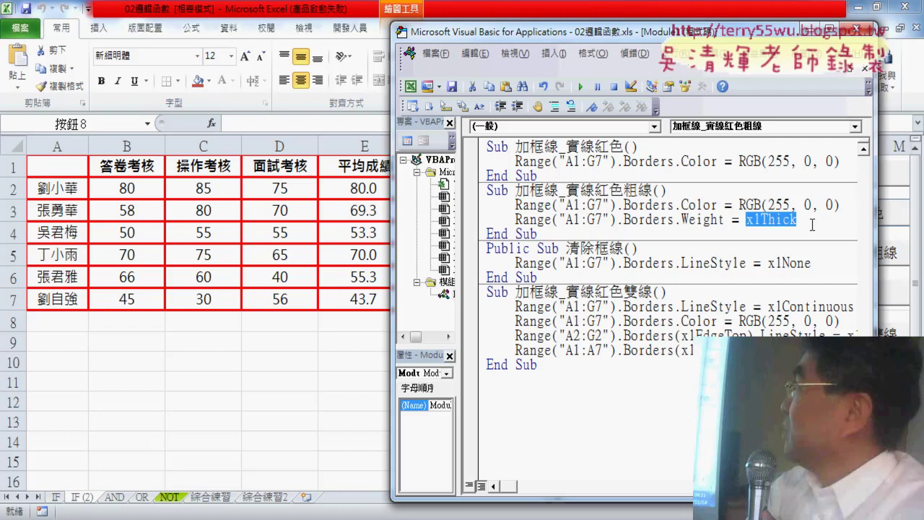
Run 清除框線 to remove the table's borders and close the VBA editor.
left_click(741, 251)
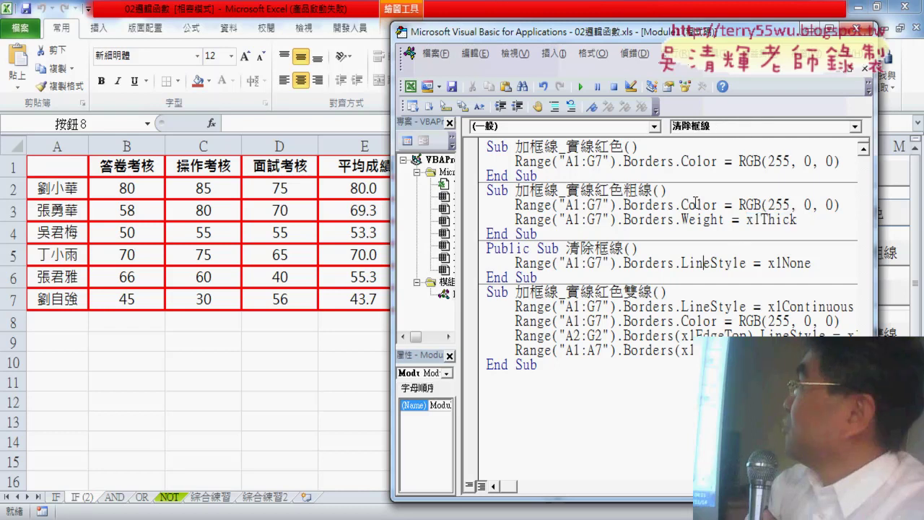
left_click(580, 87)
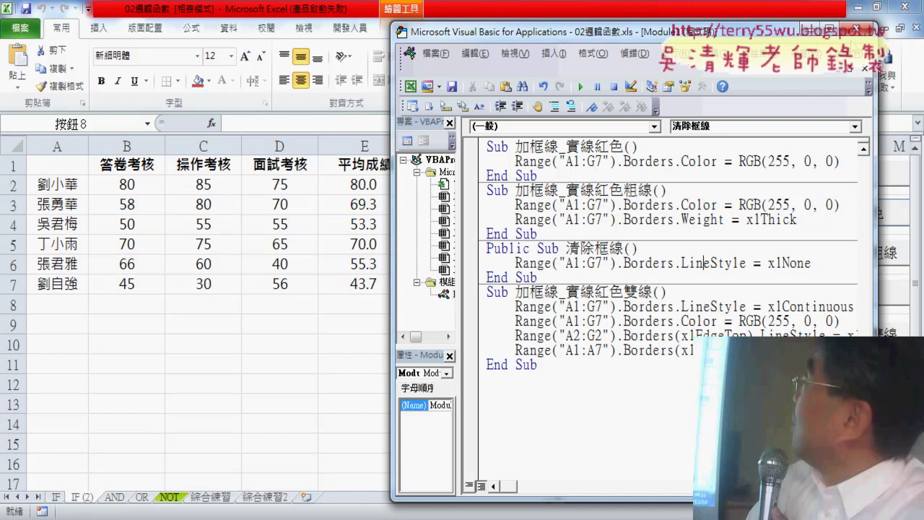
left_click(856, 29)
left_click(775, 404)
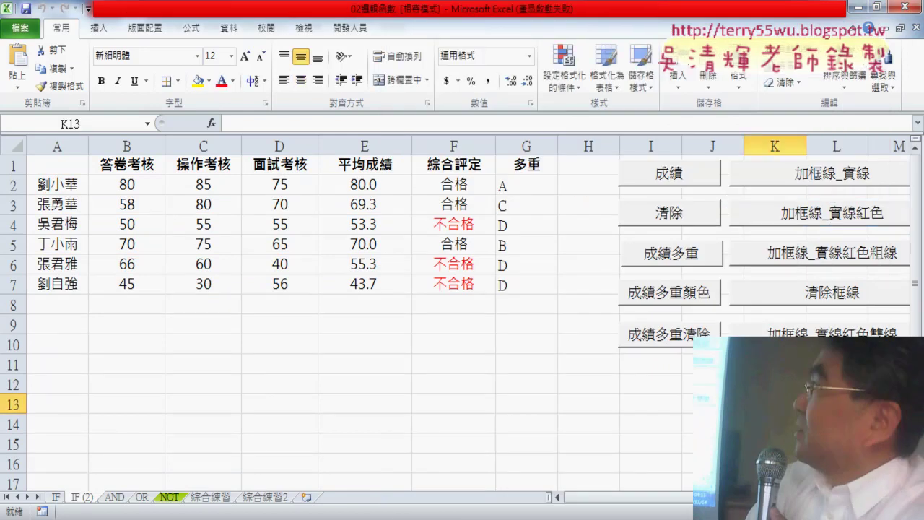
Reapply red borders to A1:G7 and select row 2 and column A cells to inspect them.
left_click(795, 341)
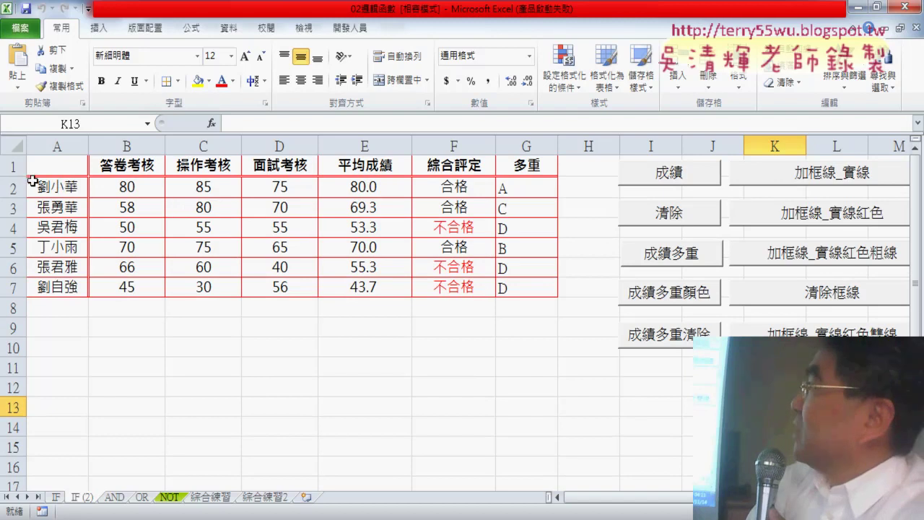
left_click_drag(40, 184, 519, 186)
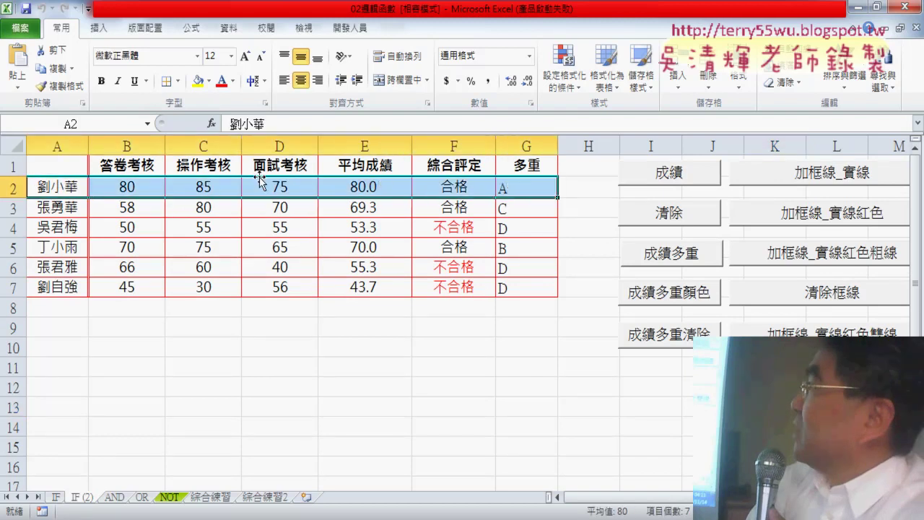
left_click_drag(58, 164, 61, 287)
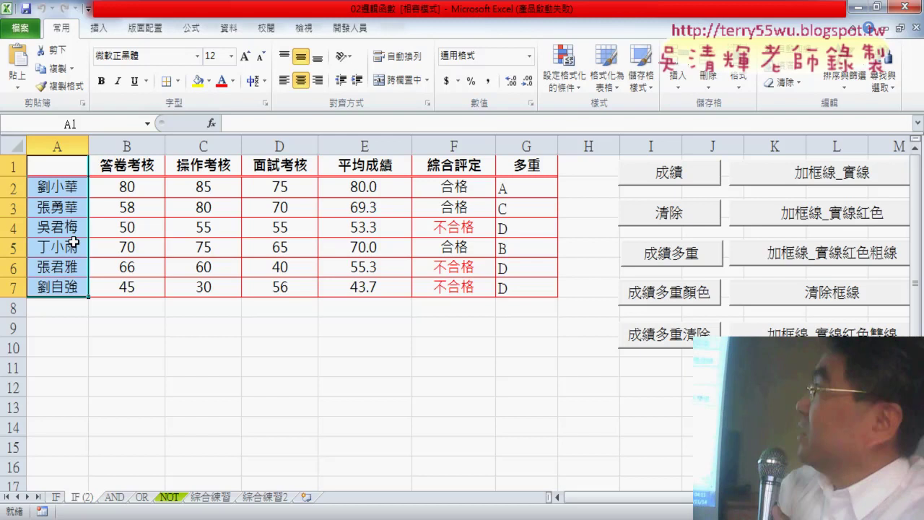
left_click(52, 186)
left_click_drag(53, 186, 525, 193)
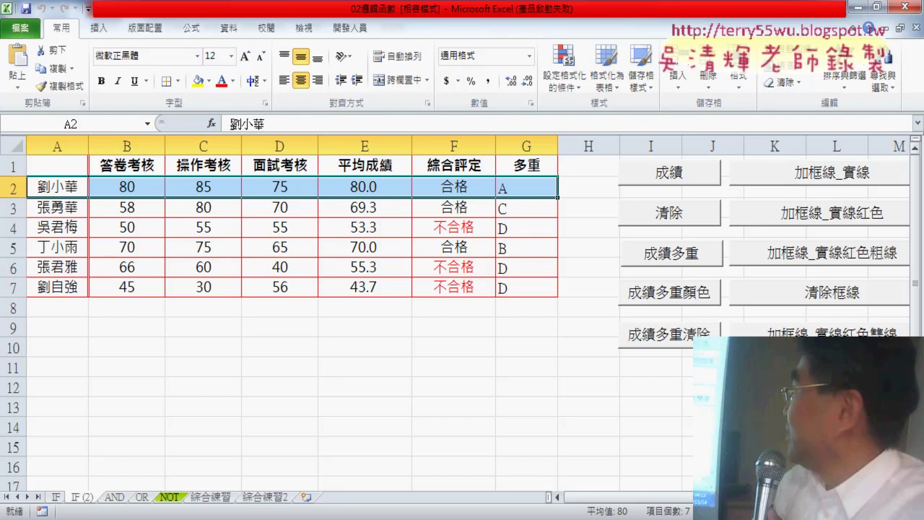
left_click(757, 333, "ctrl")
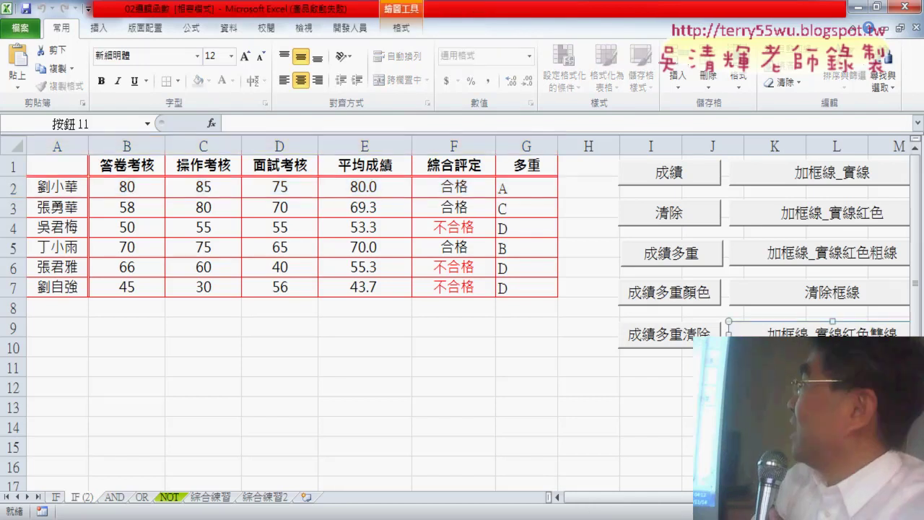
Open the double-border button's assigned macro in the VBA Editor and widen the code window.
right_click(757, 332)
left_click(794, 441)
left_click(888, 307)
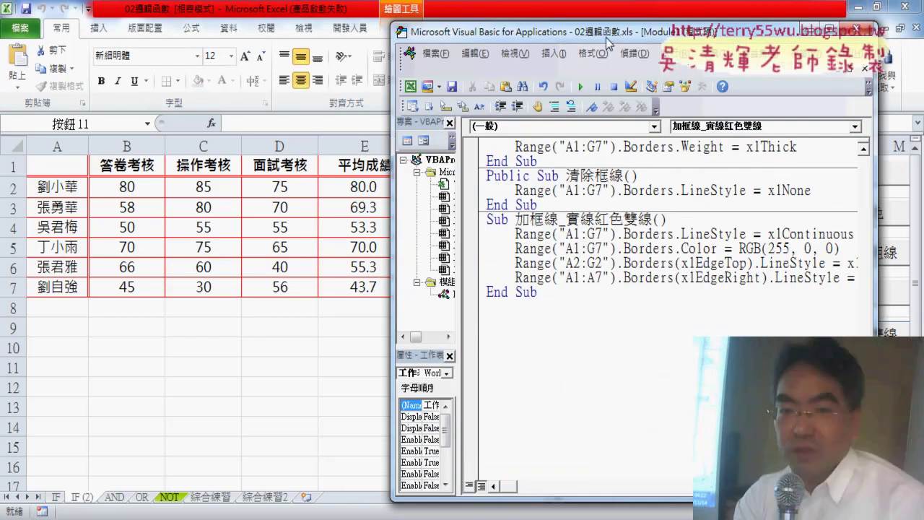
left_click_drag(606, 39, 366, 36)
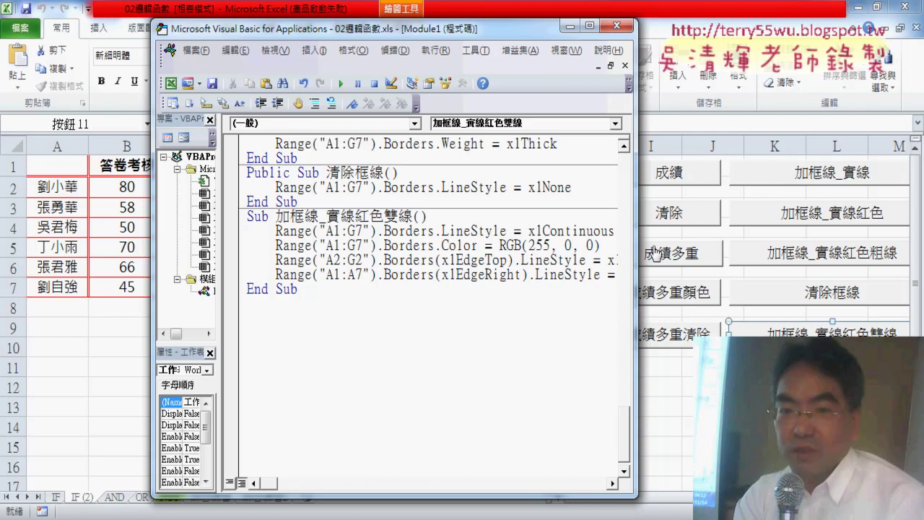
left_click_drag(636, 245, 912, 246)
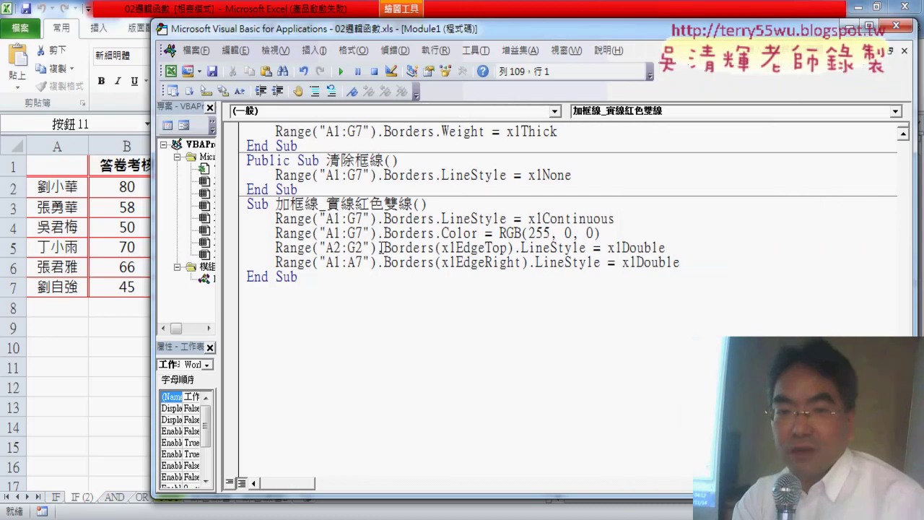
Delete the old top-edge double-line setting after Borders on the A2:G2 line.
left_click_drag(427, 248, 560, 249)
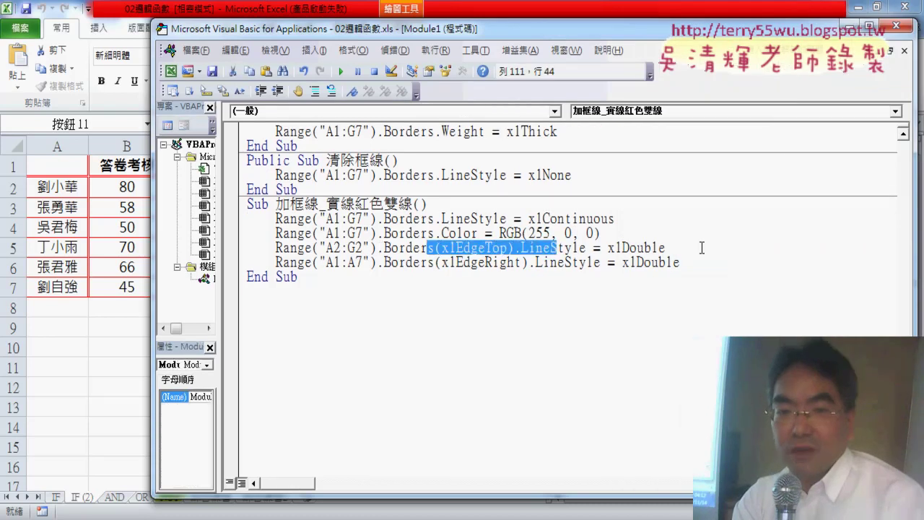
left_click_drag(702, 247, 436, 254)
key("Delete")
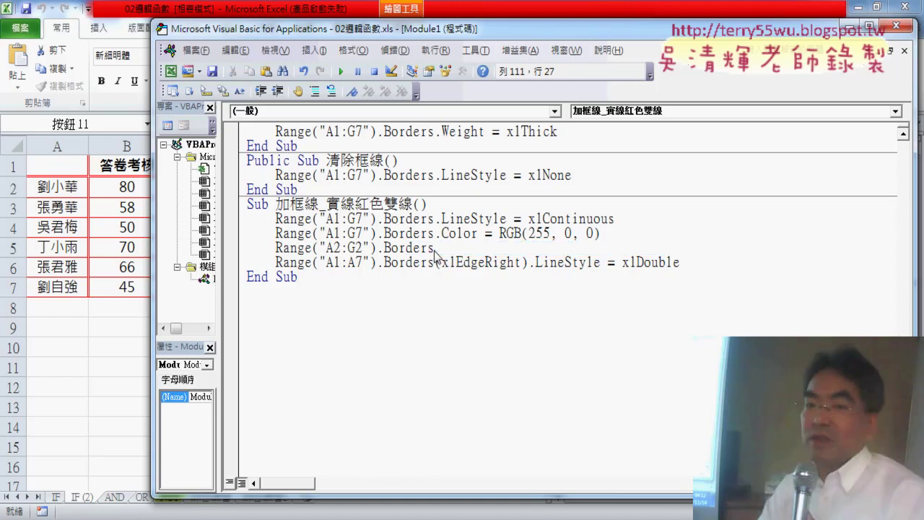
type(".")
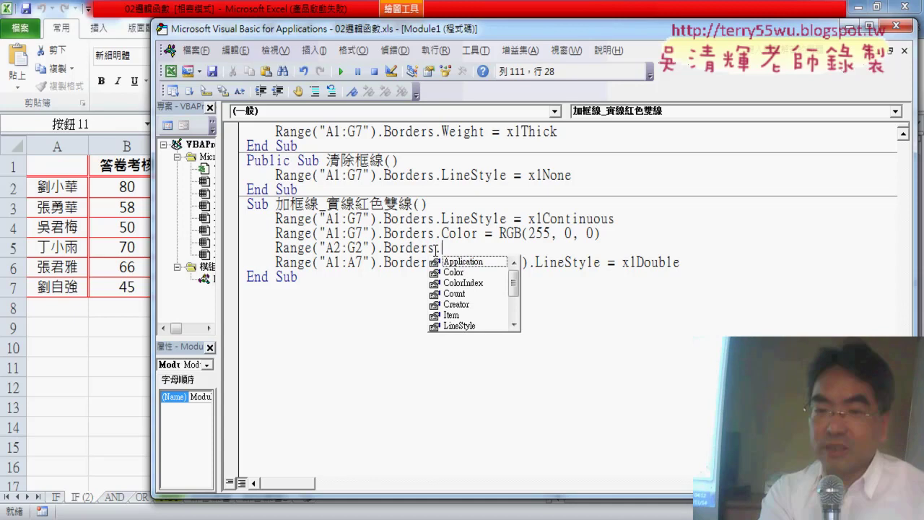
key("BackSpace")
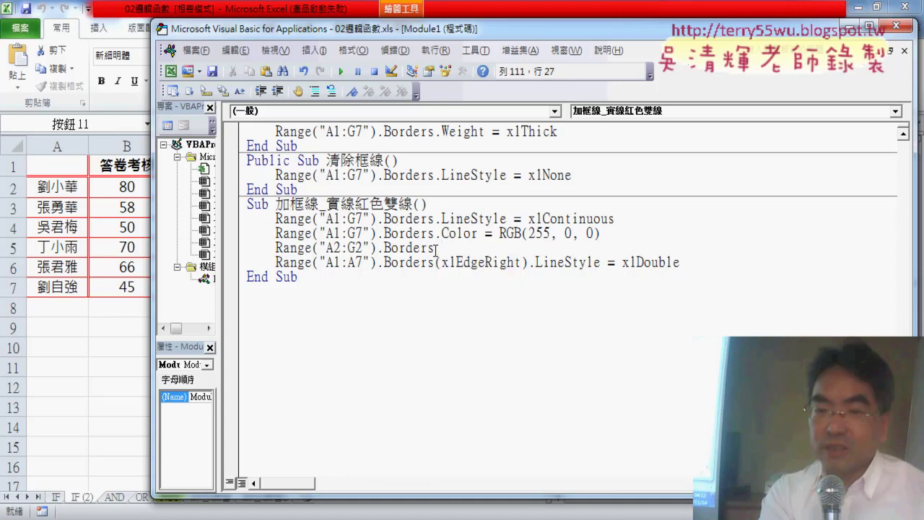
Rewrite the line as Range("A2:G2").Borders(xlEdgeTop).LineStyle = using IntelliSense.
type("(")
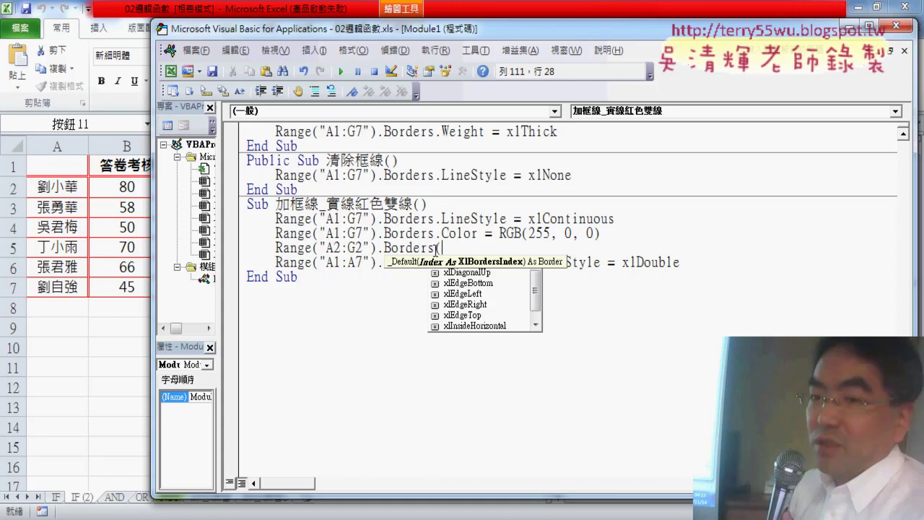
key("Down")
key("Down")
key("Down")
key("Down")
key("Down")
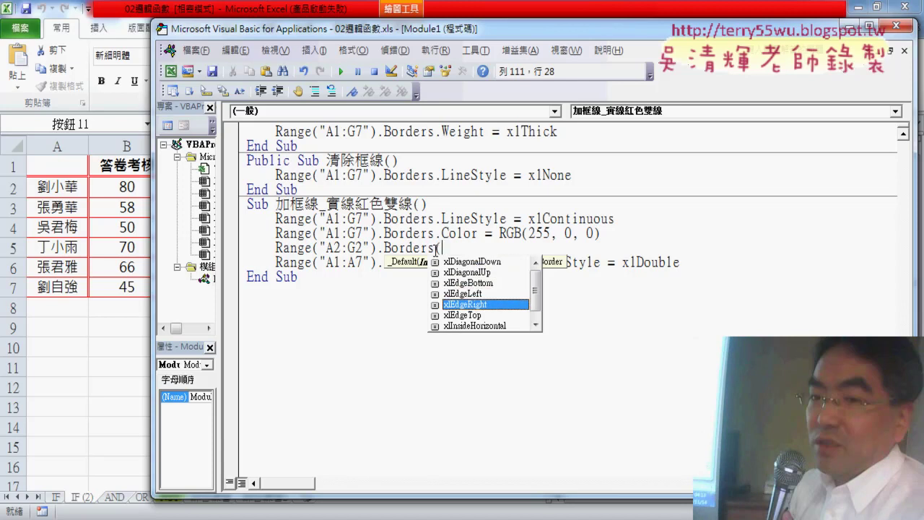
key("Down")
key("Down")
key("Down")
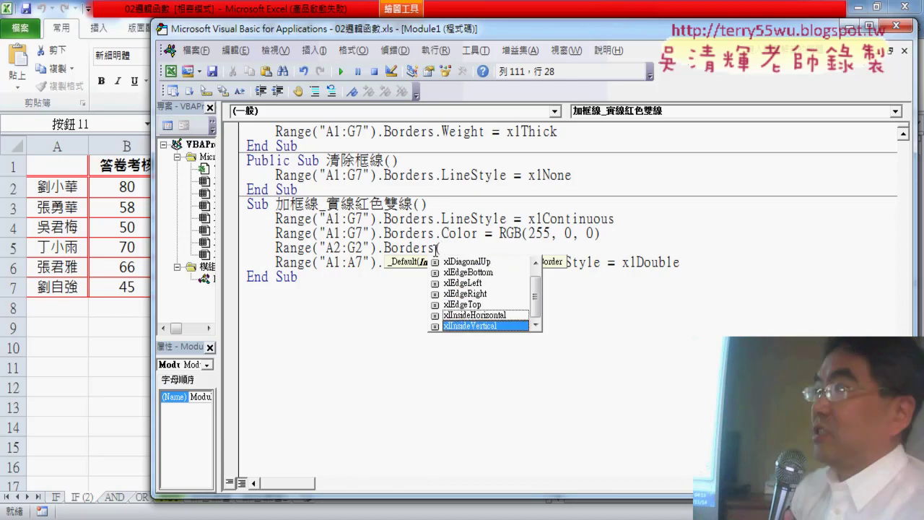
key("Up")
key("Up")
key("Up")
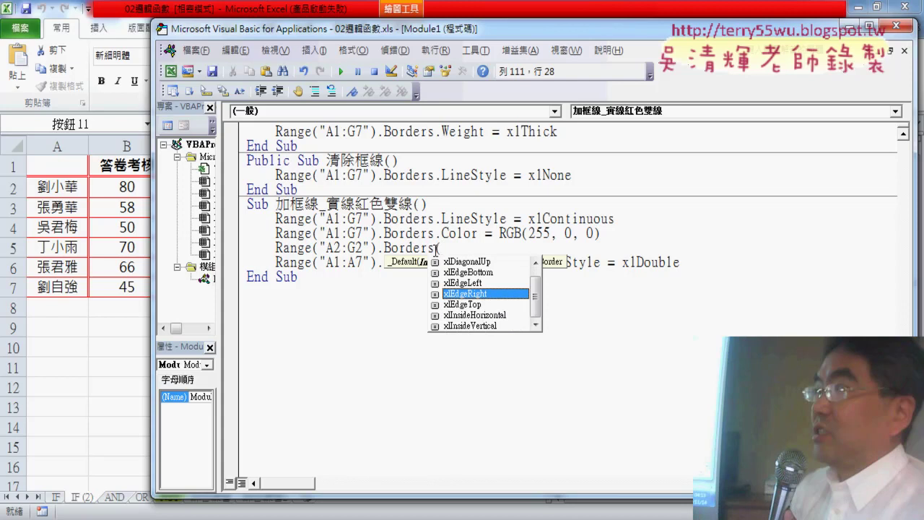
key("Up")
key("Up")
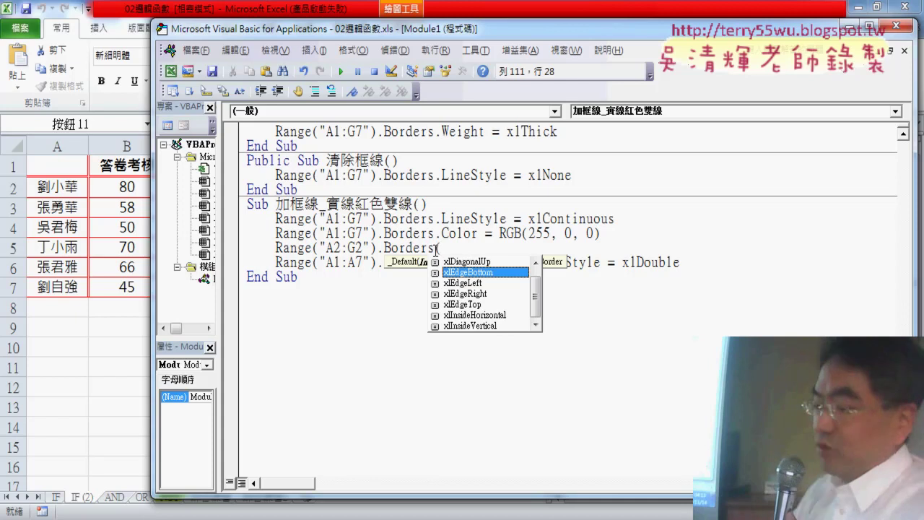
key("Down")
key("Down")
key("Down")
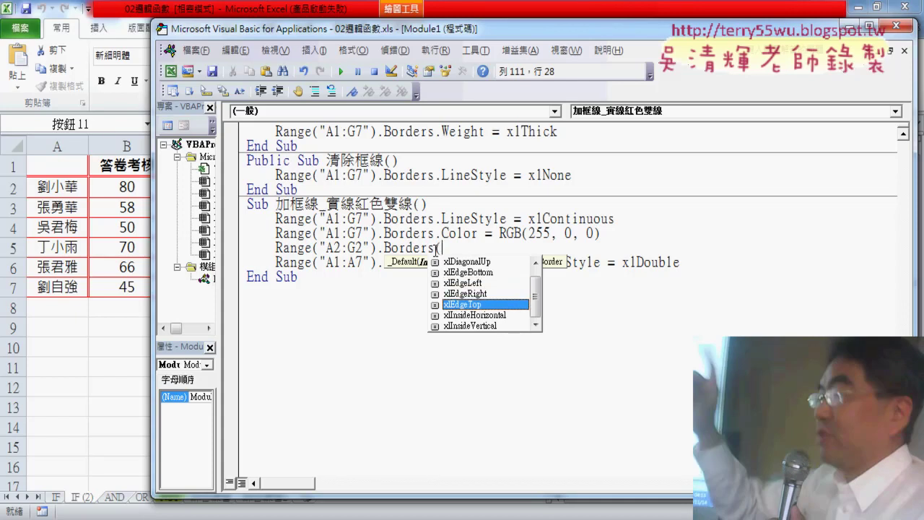
key("space")
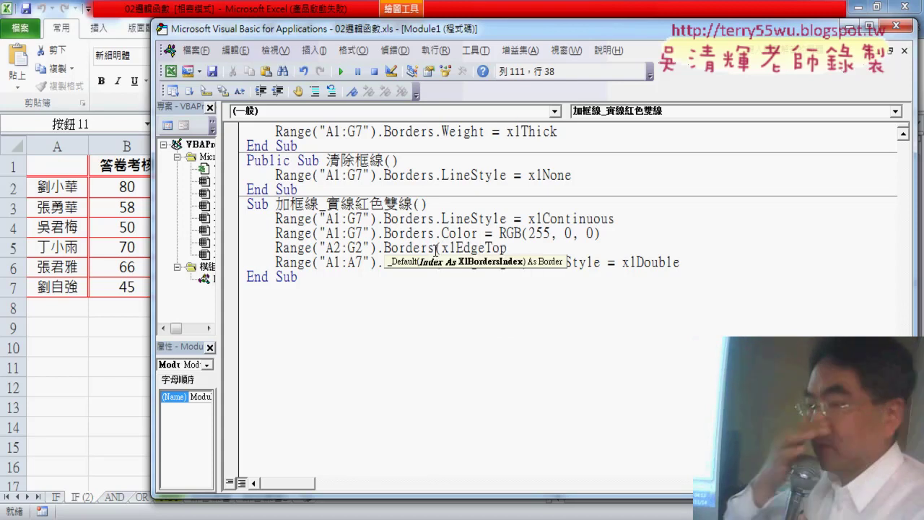
type(")")
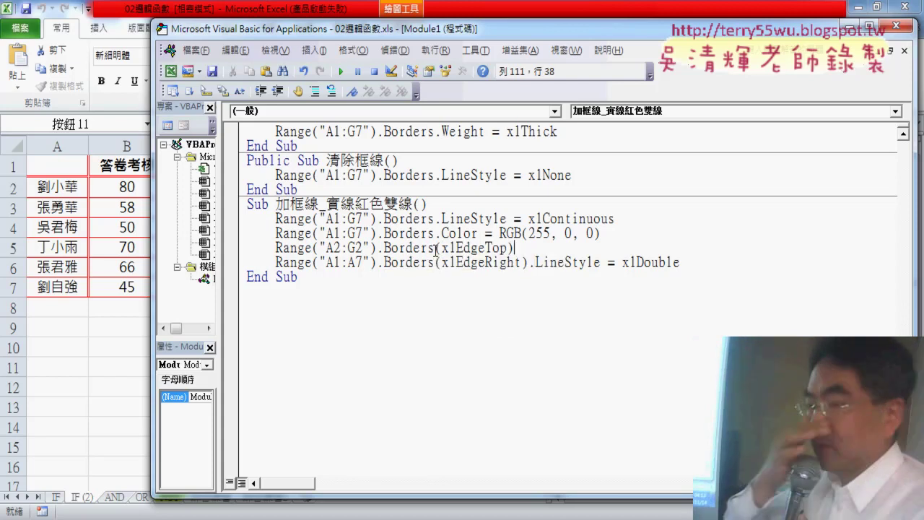
type(".")
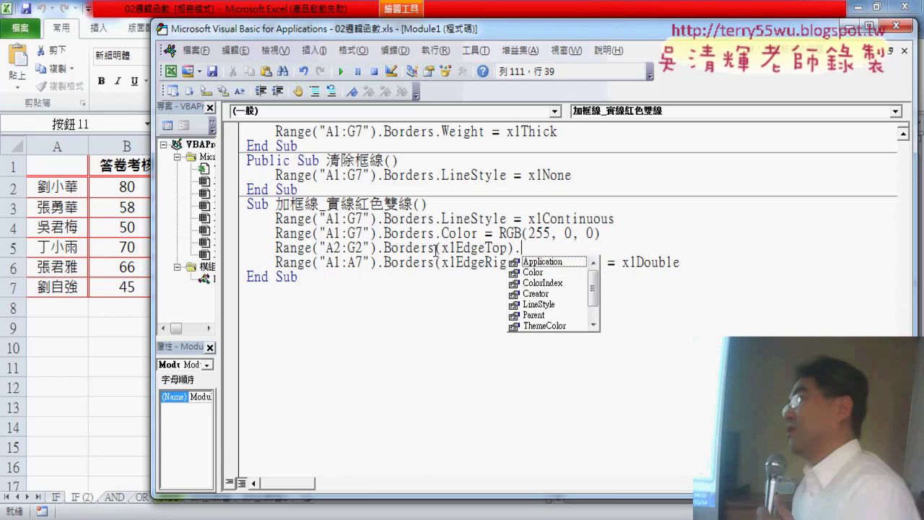
key("Down")
key("Down")
key("Down")
key("Down")
key("Down")
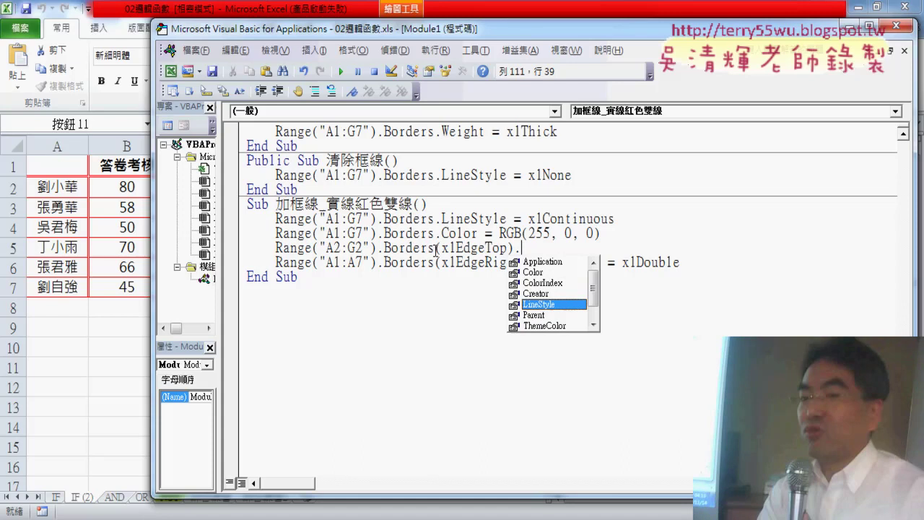
type("=")
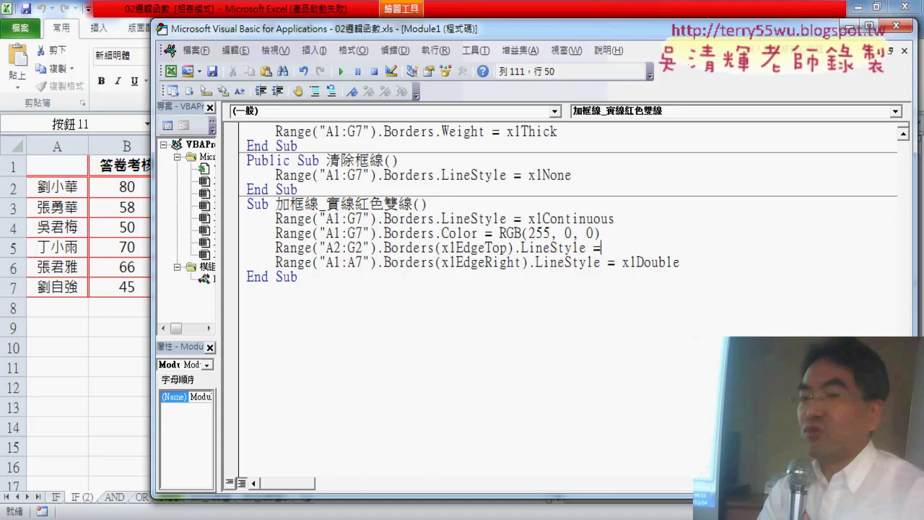
left_click(573, 248)
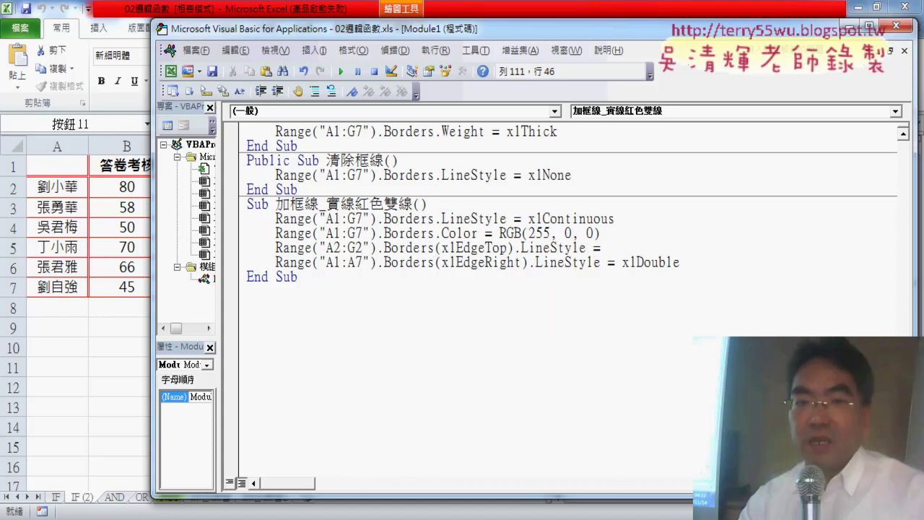
key("F1")
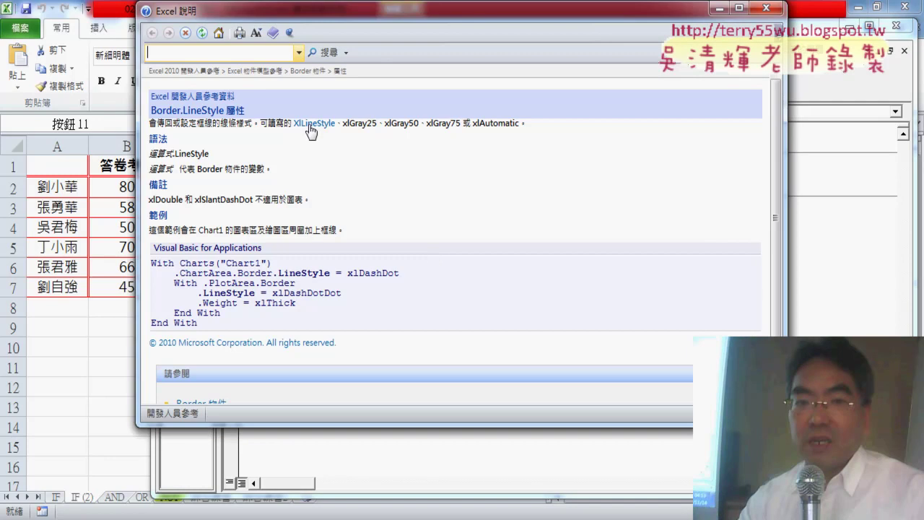
left_click(313, 123)
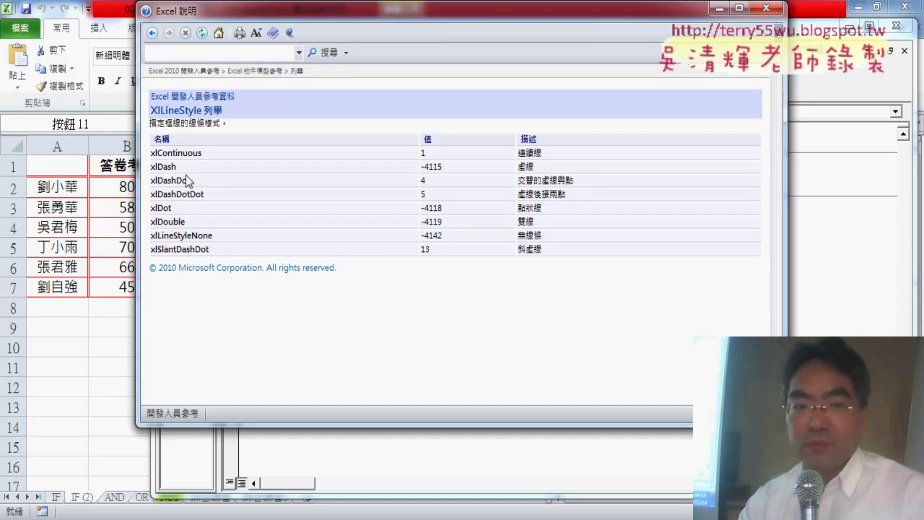
left_click_drag(187, 222, 151, 223)
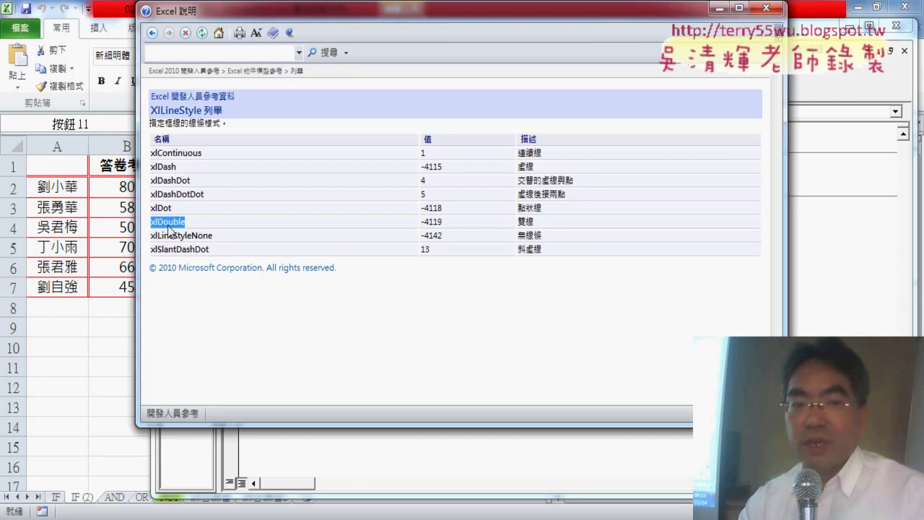
right_click(170, 226)
left_click(197, 234)
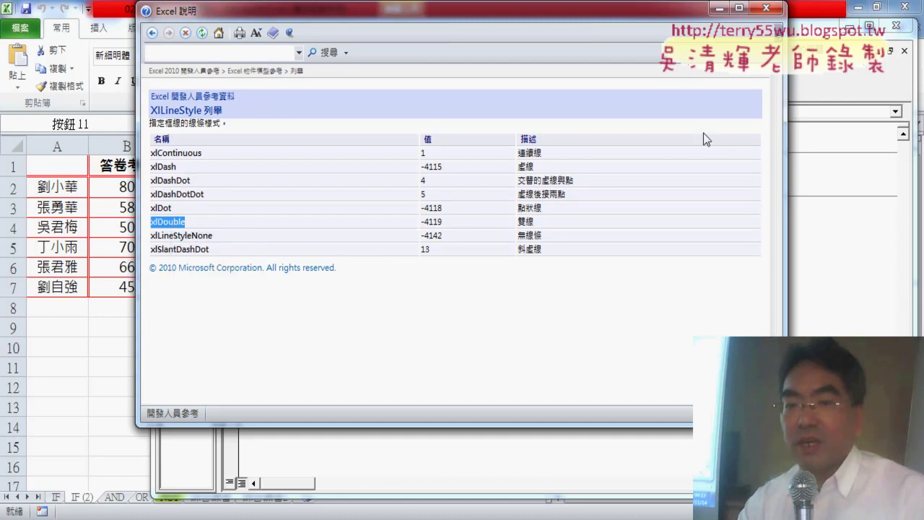
left_click(765, 9)
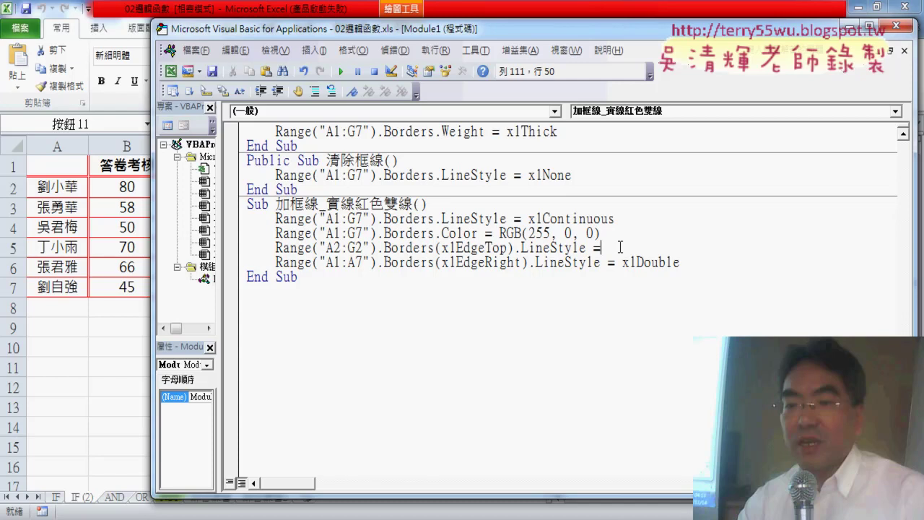
Paste xlDouble after LineStyle = on the A2:G2 xlEdgeTop line.
right_click(619, 247)
left_click(636, 233)
left_click(650, 329)
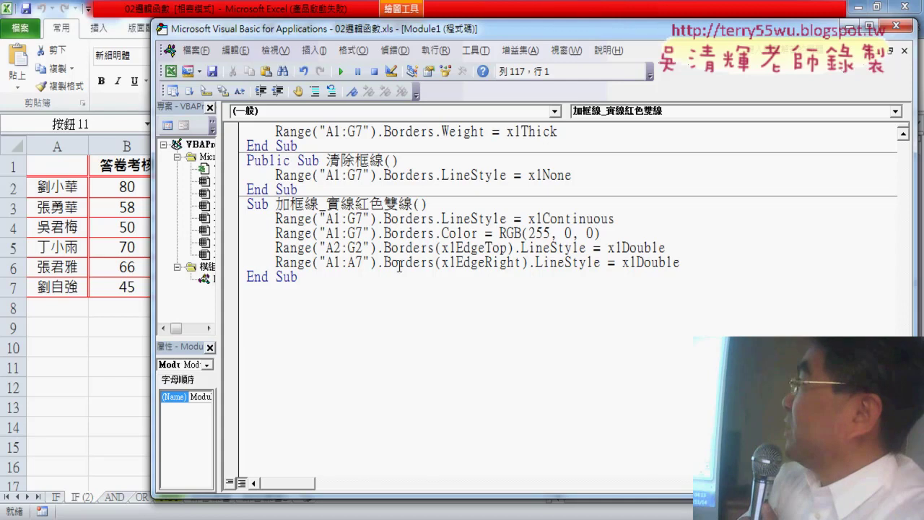
Retype the A1:A7 line as Borders(xlEdgeRight).LineStyle =, dismissing the compile error.
left_click_drag(482, 263, 506, 263)
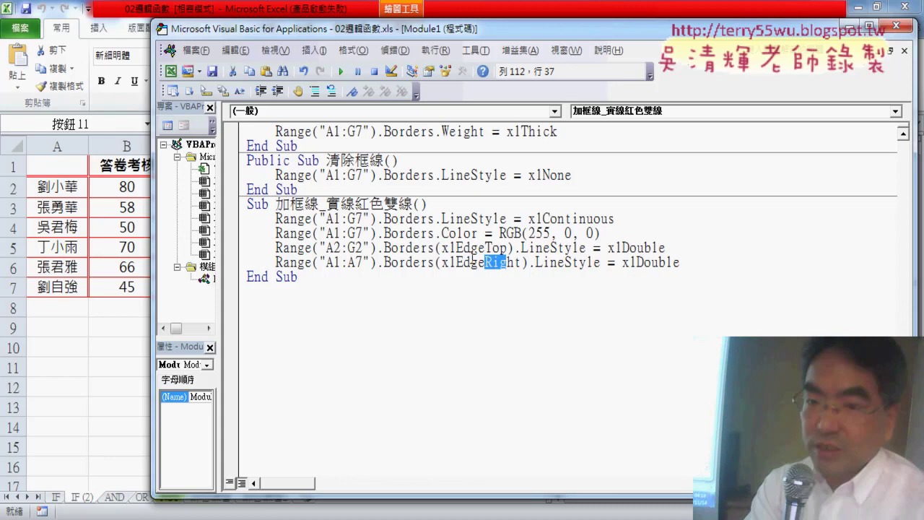
left_click_drag(436, 263, 725, 264)
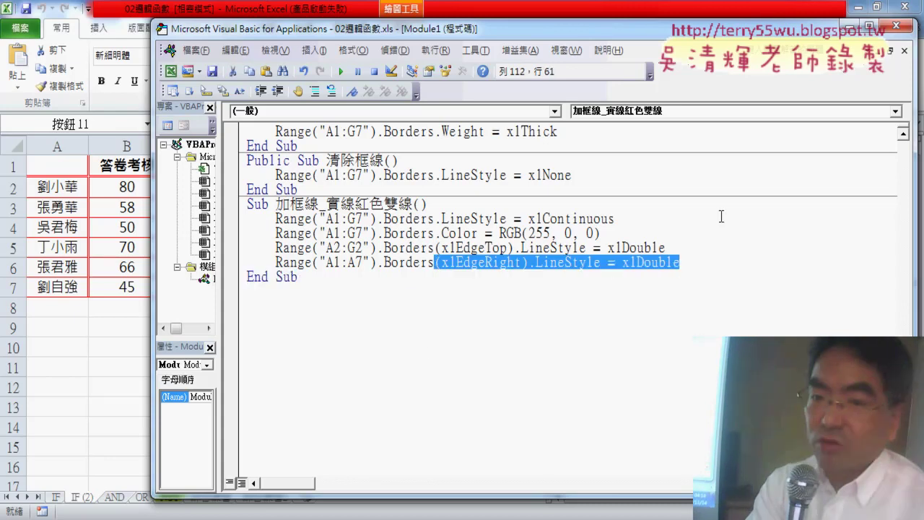
type("(")
key("Down")
key("Down")
key("Down")
key("Down")
key("Down")
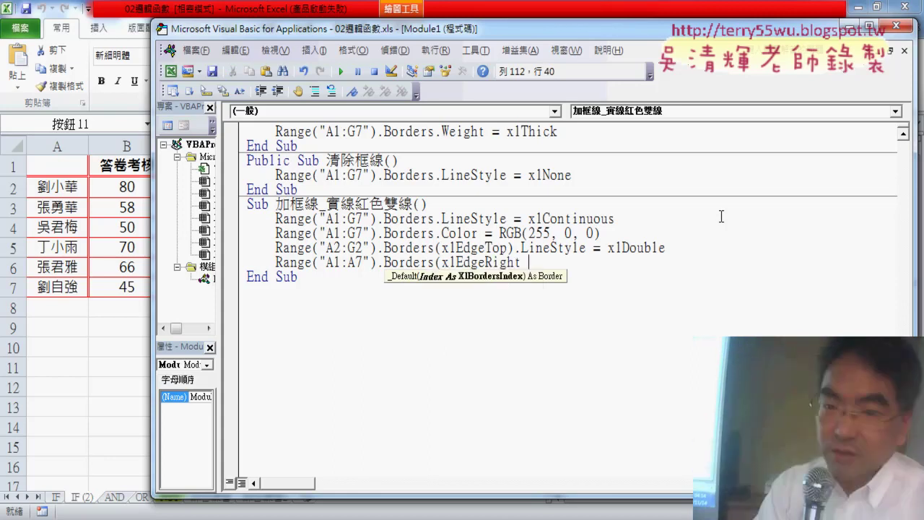
type(").")
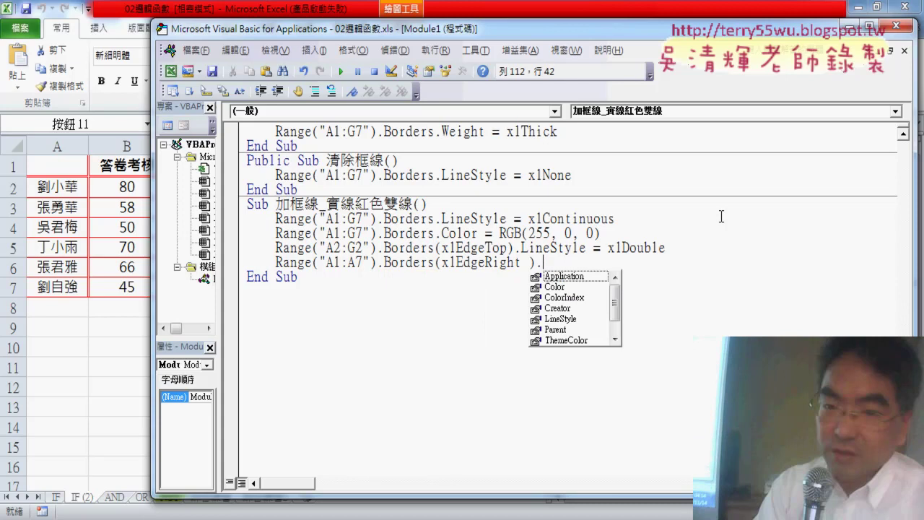
type("LineStyle")
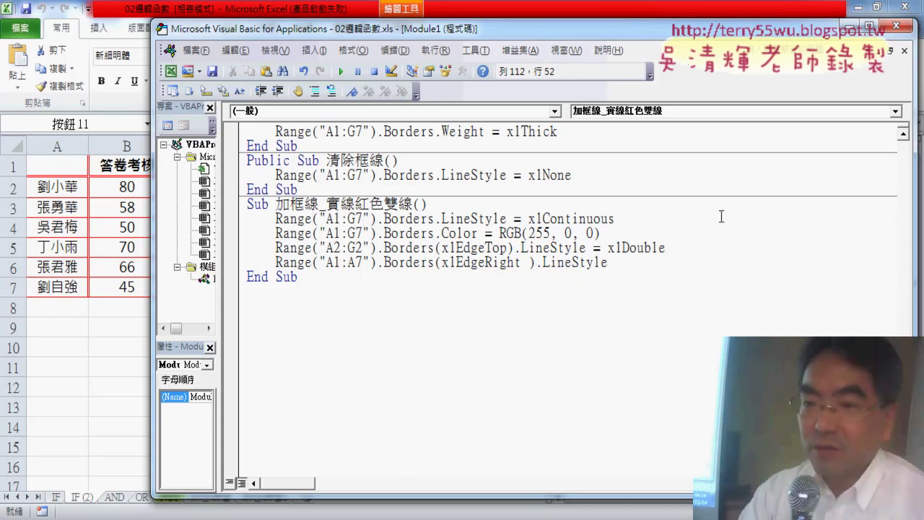
type(" =")
left_click(671, 247)
left_click(447, 327)
Copy xlDouble from the top-edge line and paste it after the right-edge LineStyle =.
left_click_drag(665, 247, 608, 248)
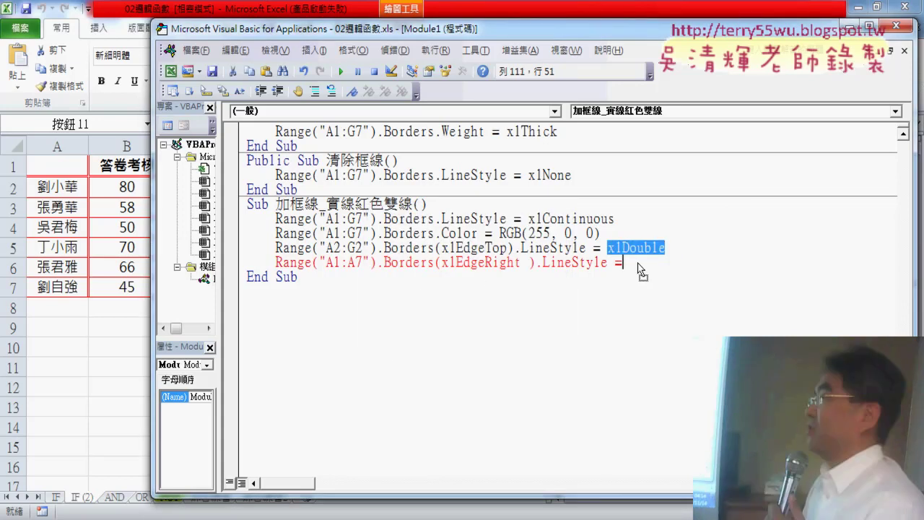
key("ctrl+c")
key("ctrl+v")
key("ctrl+End")
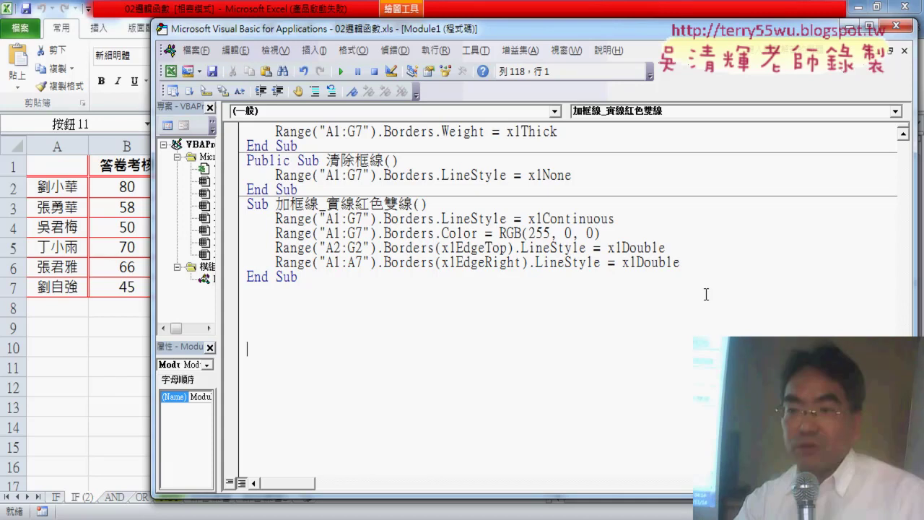
On the sheet, run 清除框線, then 加框線_實線紅色雙線 to redraw A1:G7 with red borders.
left_click(429, 175)
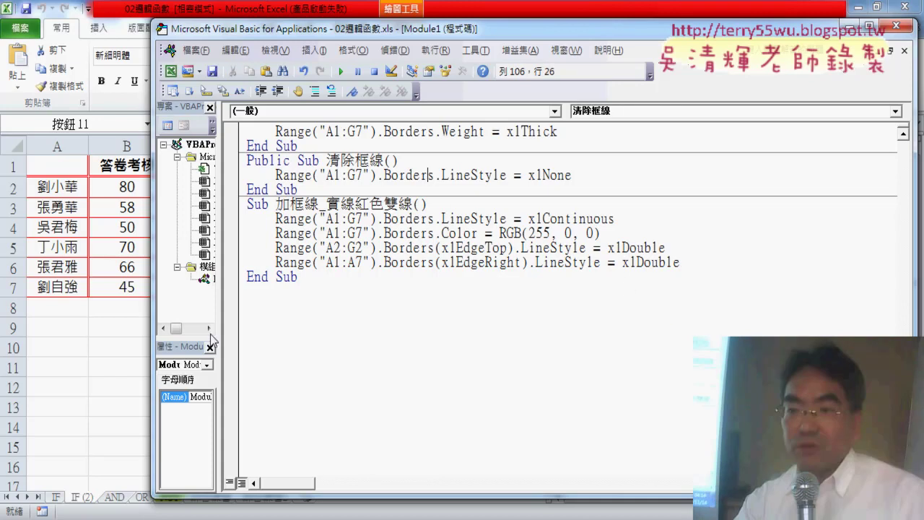
key("alt+F11")
left_click(840, 289)
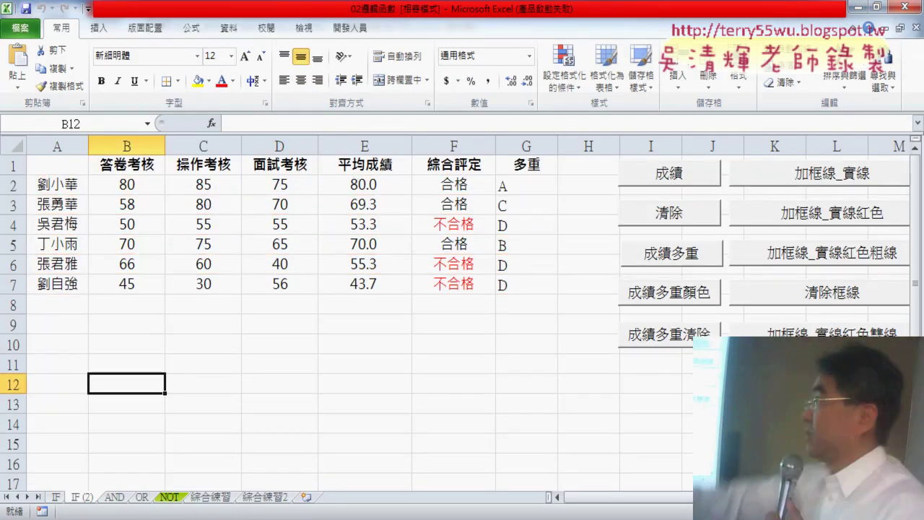
left_click(833, 253)
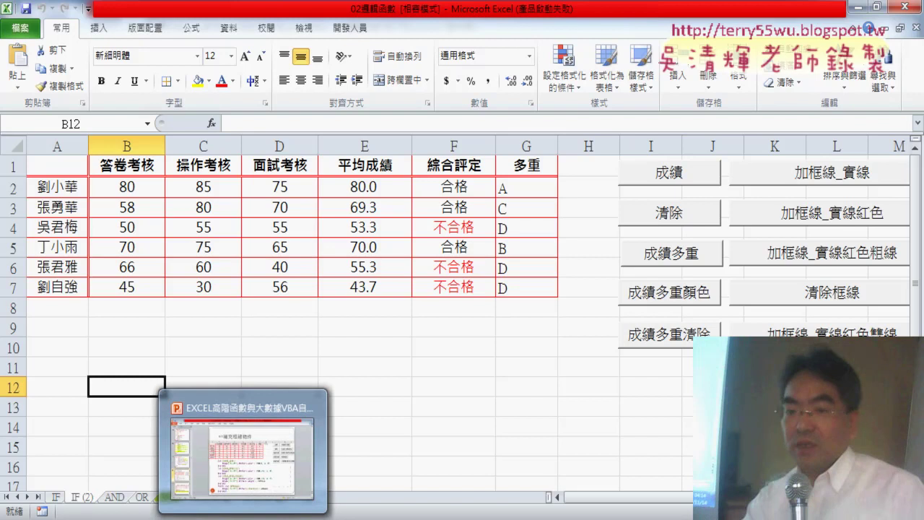
left_click(281, 457)
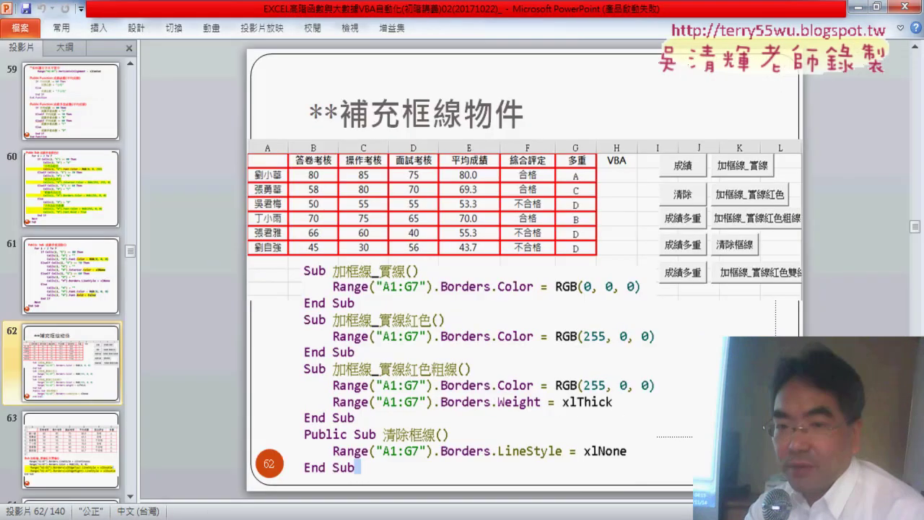
Bring the VBA editor with Module1's border macros back in front of PowerPoint.
left_click(267, 466)
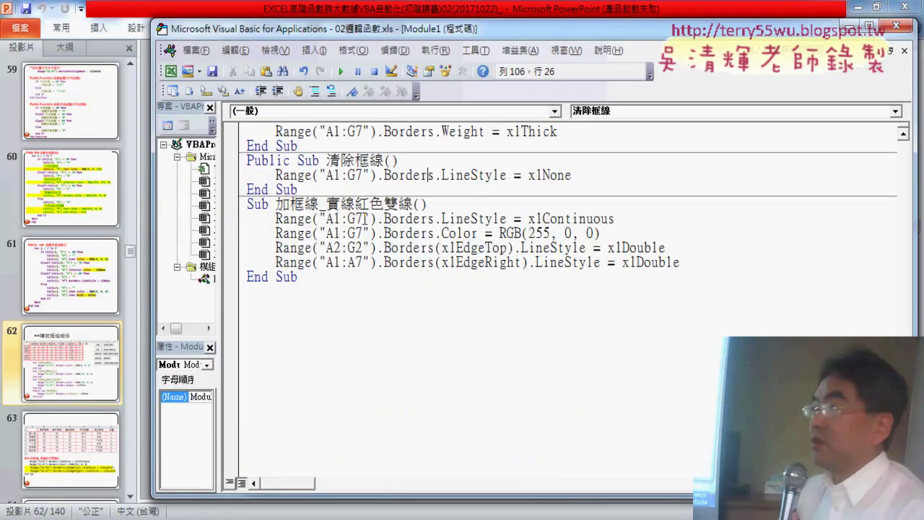
left_click_drag(362, 218, 354, 218)
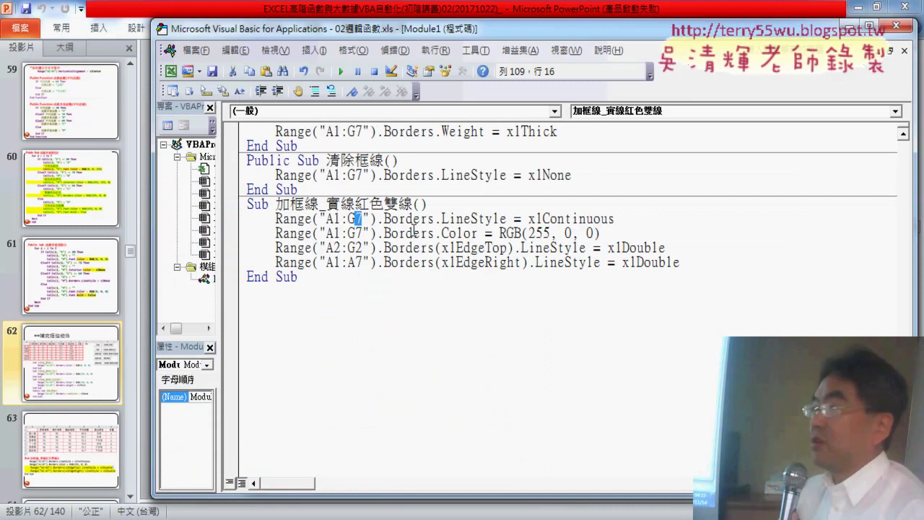